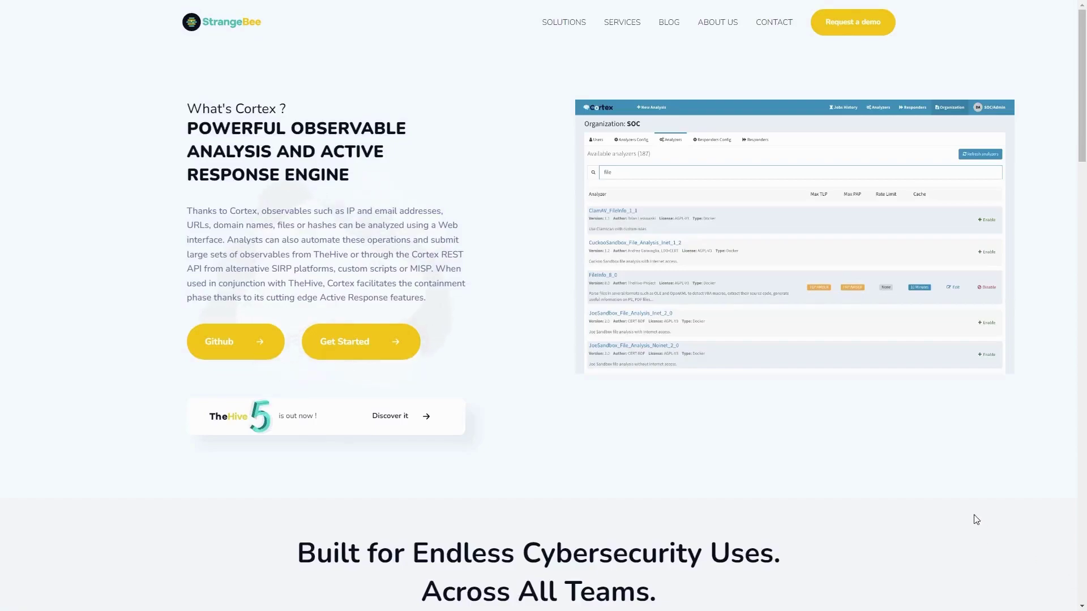
# - Look through the Cortex product page and the MalwareBazaar database, and open the report of the MalwareBazaar_1_0 job
pyautogui.scroll(-1, 983, 529)
pyautogui.scroll(-2, 983, 529)
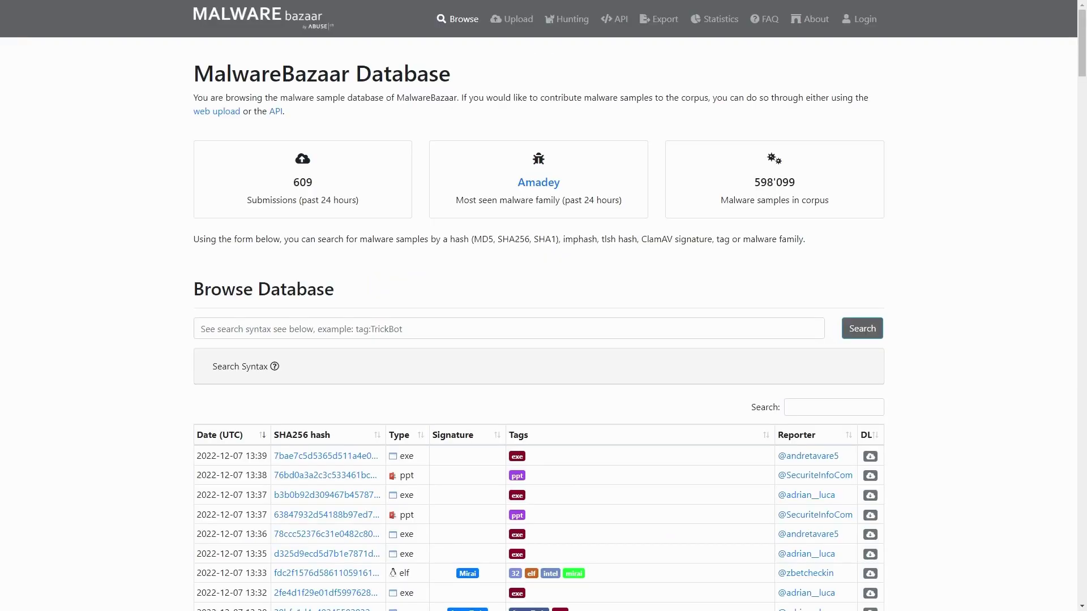
pyautogui.scroll(-1, 1044, 500)
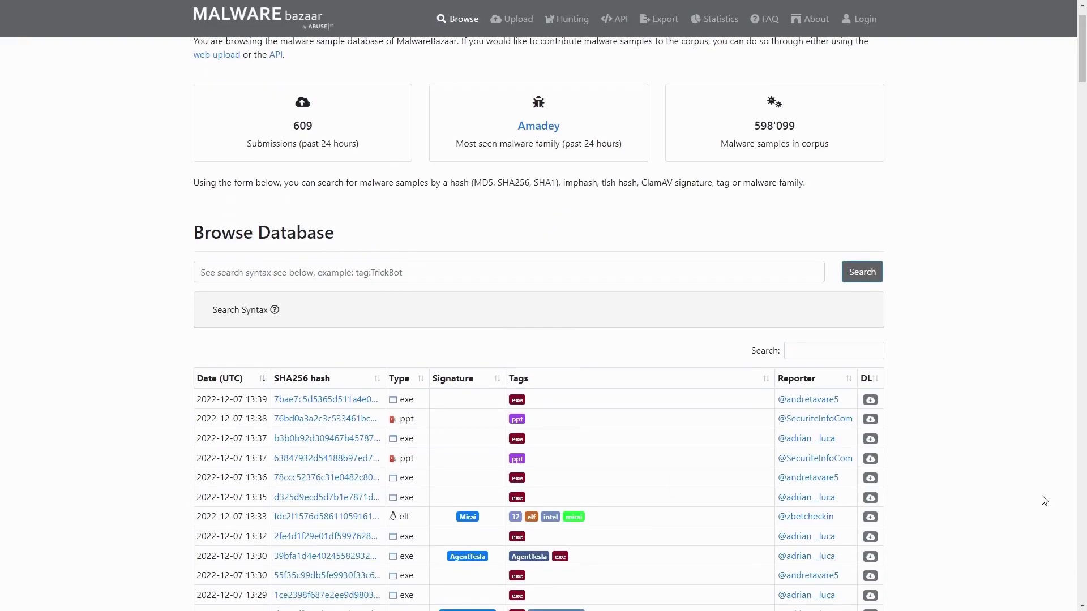
pyautogui.scroll(-1, 1044, 500)
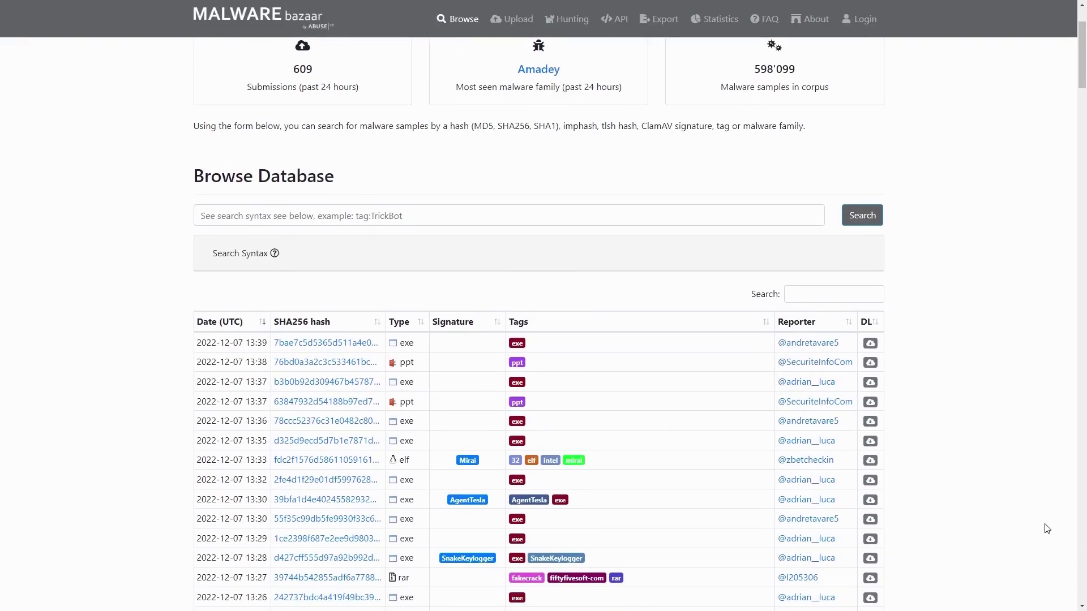
pyautogui.scroll(-2, 1046, 529)
pyautogui.scroll(-2, 1046, 529)
pyautogui.scroll(-3, 1045, 529)
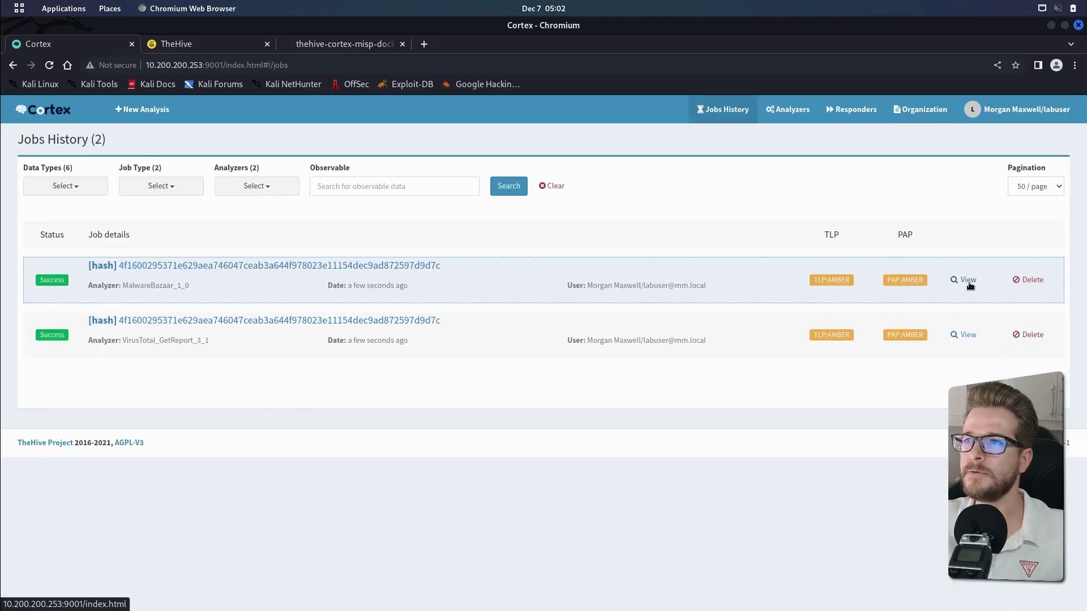
pyautogui.click(967, 281)
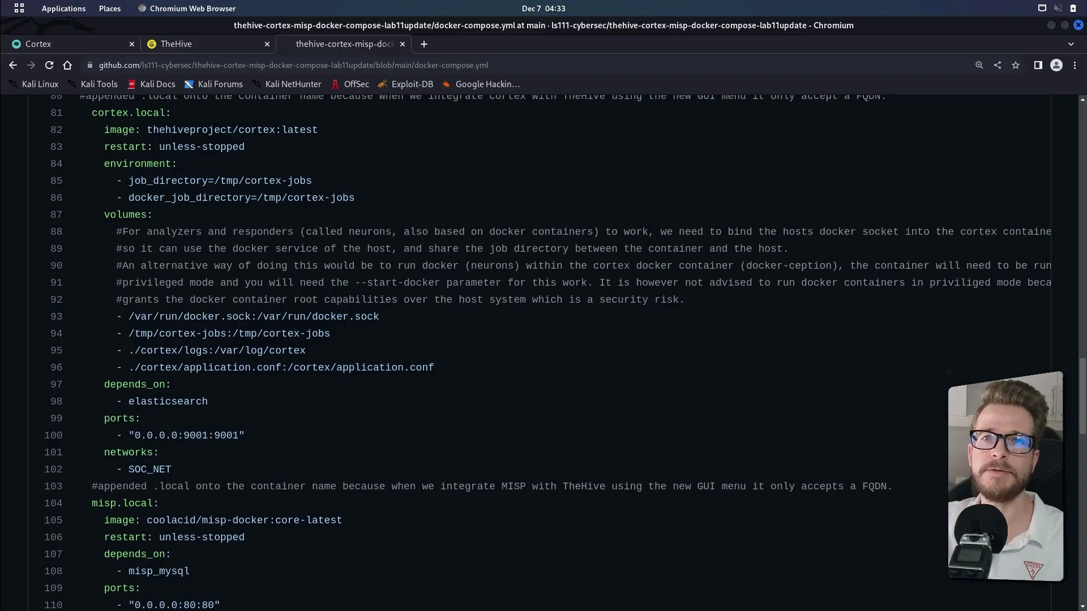
# - Highlight the docker.sock and /tmp/cortex-jobs volume mappings of cortex.local in docker-compose.yml, and look over the MalwareBazaar database
pyautogui.moveTo(129, 317); pyautogui.dragTo(382, 320)
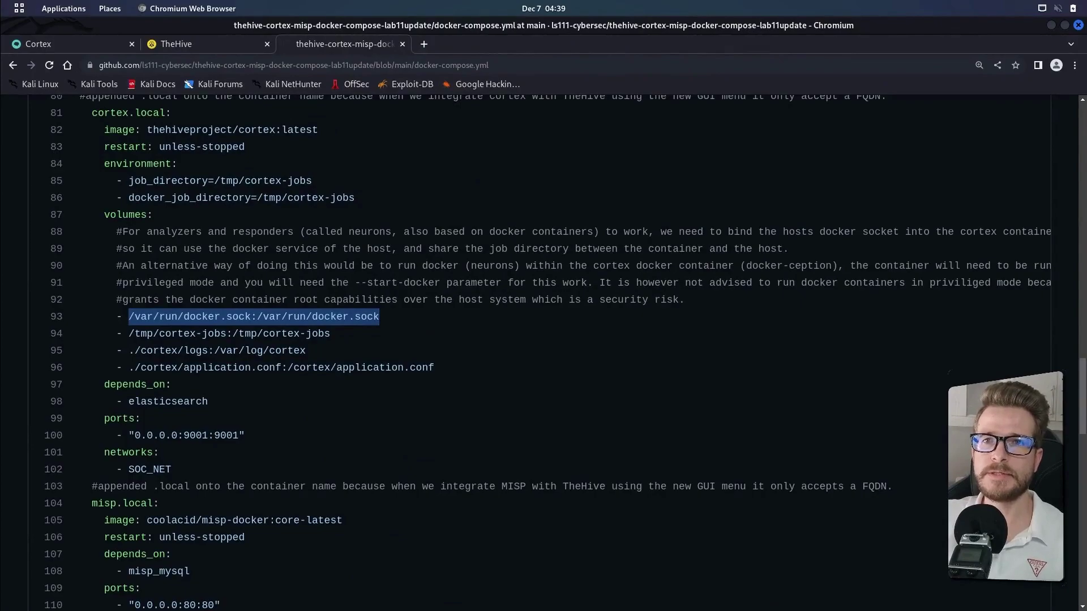
pyautogui.moveTo(129, 333); pyautogui.dragTo(337, 335)
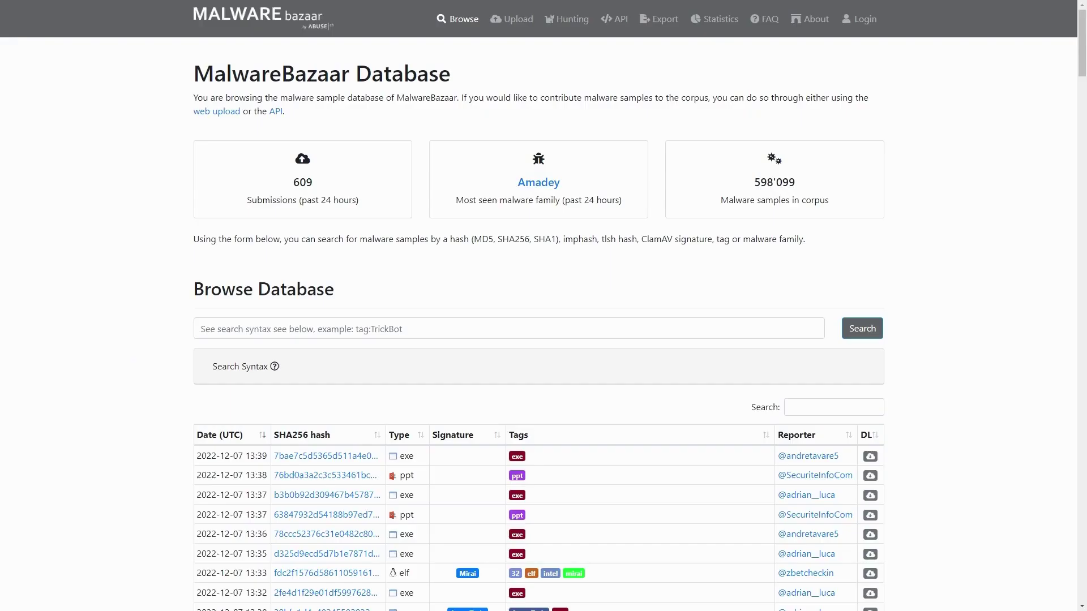
pyautogui.scroll(-1, 1044, 500)
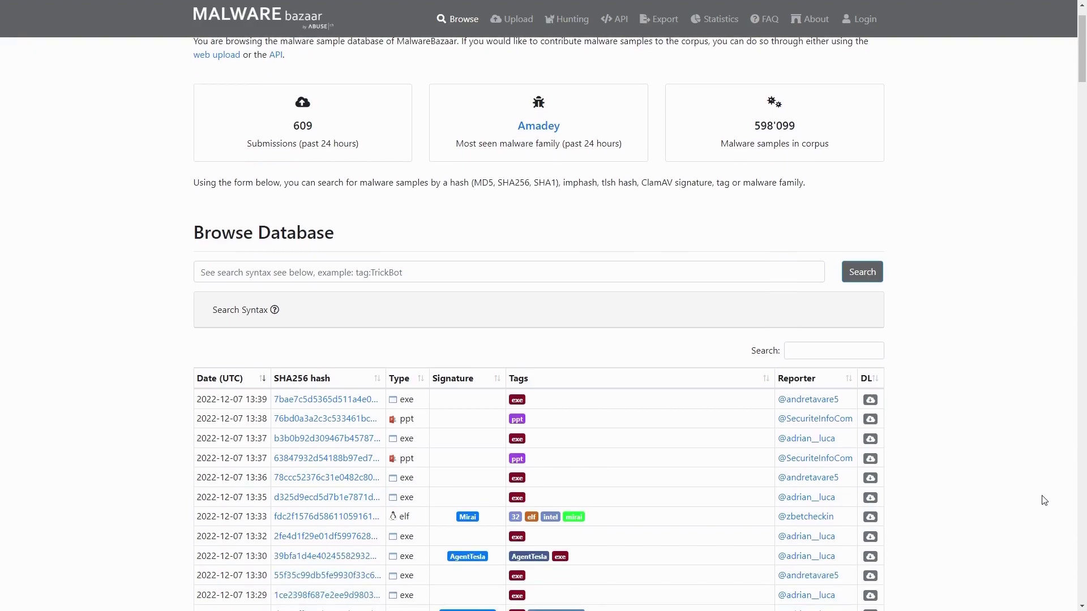
pyautogui.scroll(-1, 1044, 500)
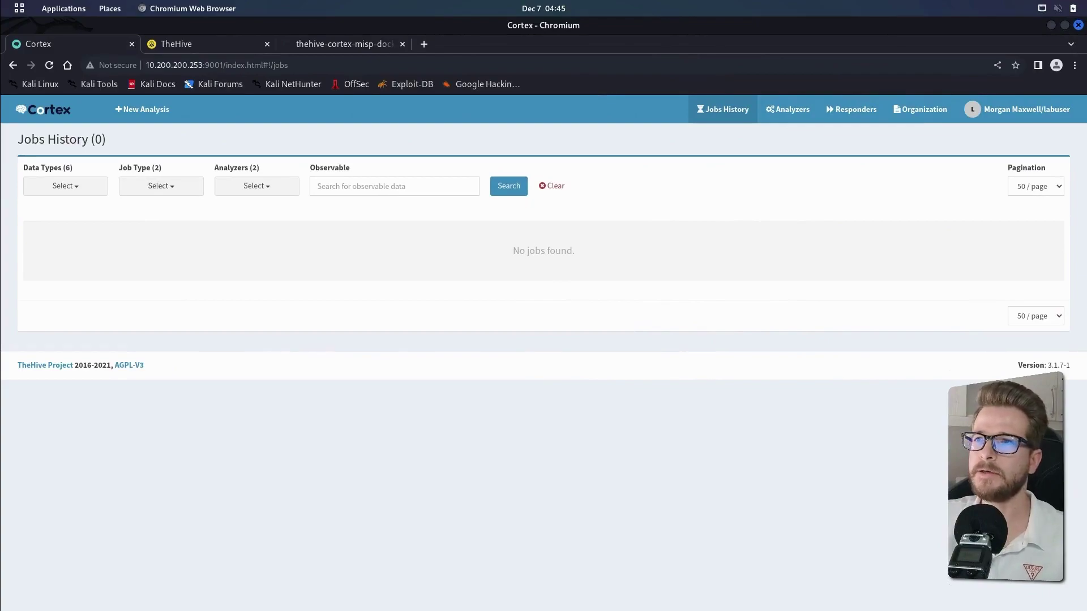
# - Filter the organization's available analyzers by "virus" and select VirusTotal_GetReport_3_1
pyautogui.click(920, 109)
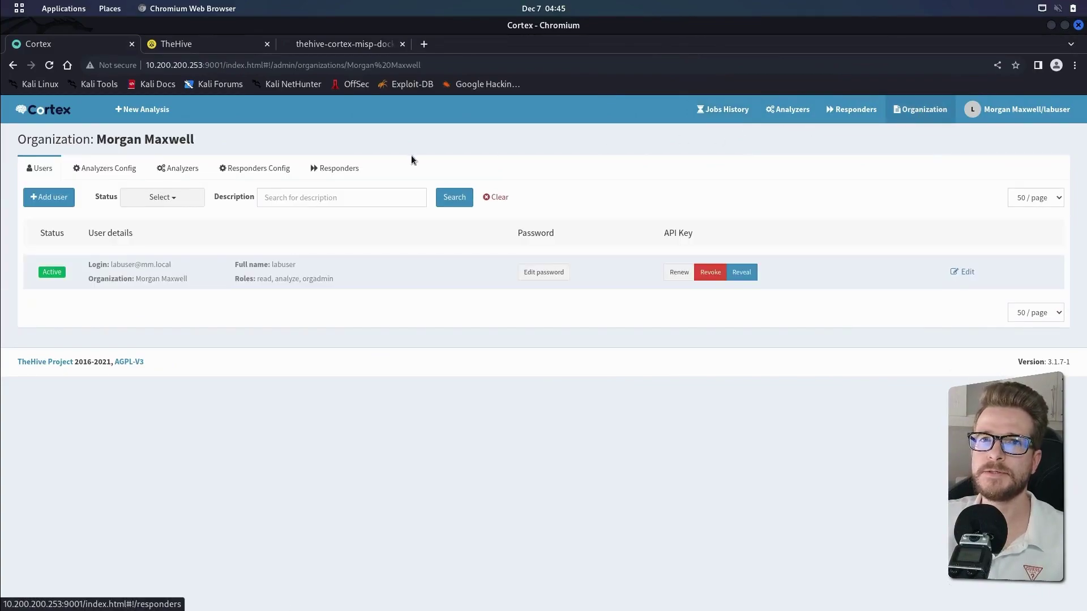
pyautogui.click(173, 173)
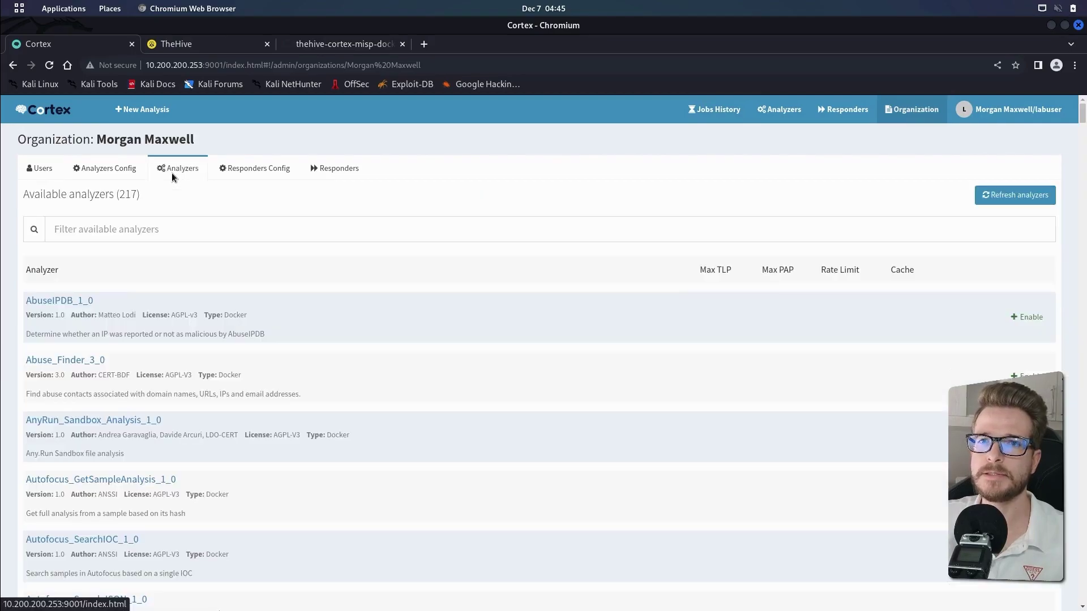
pyautogui.click(79, 228)
pyautogui.write('v')
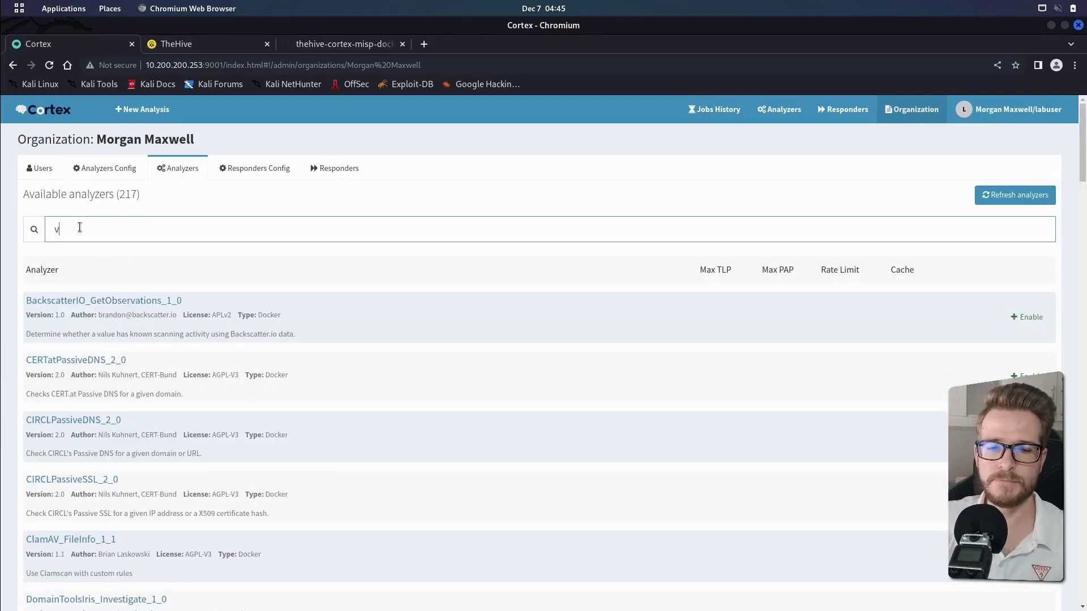
pyautogui.write('irus')
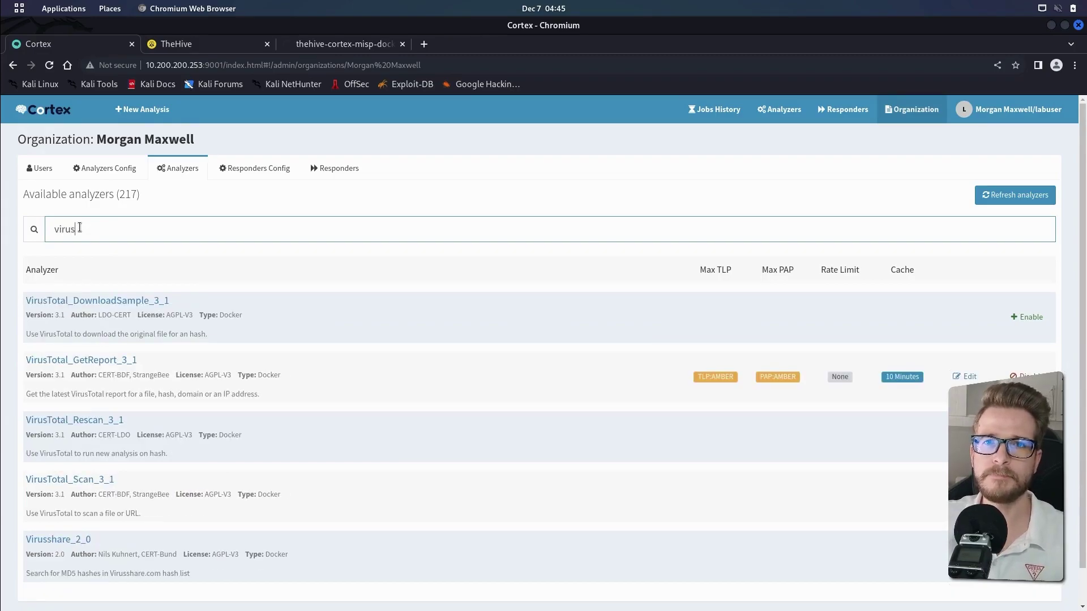
pyautogui.click(71, 369)
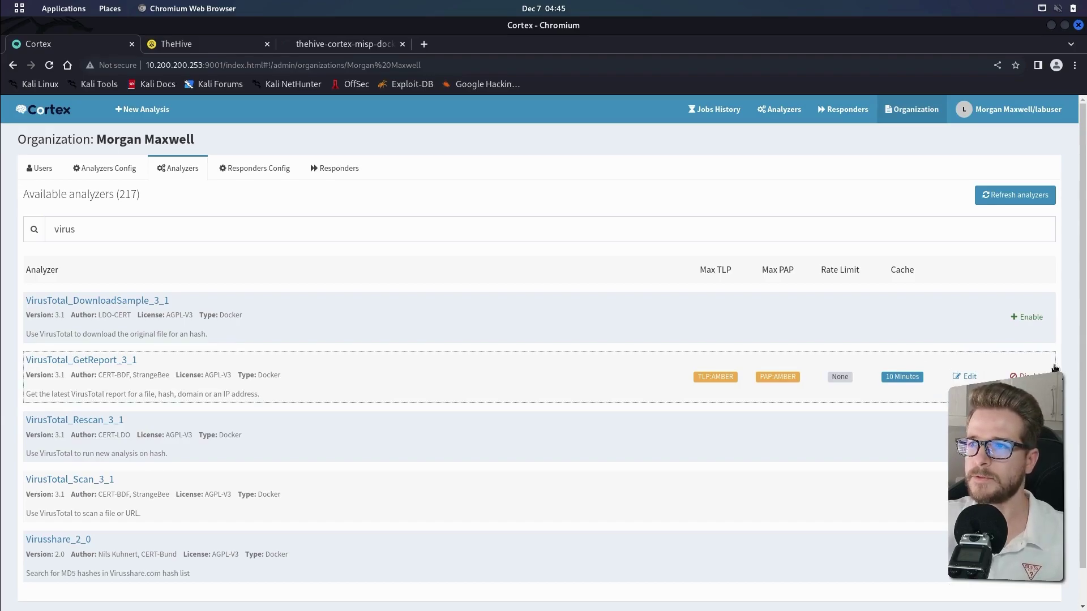
# - Review the API key and option settings of the VirusTotal_GetReport_3_1 analyzer and save its configuration
pyautogui.click(968, 377)
pyautogui.scroll(5, 726, 328)
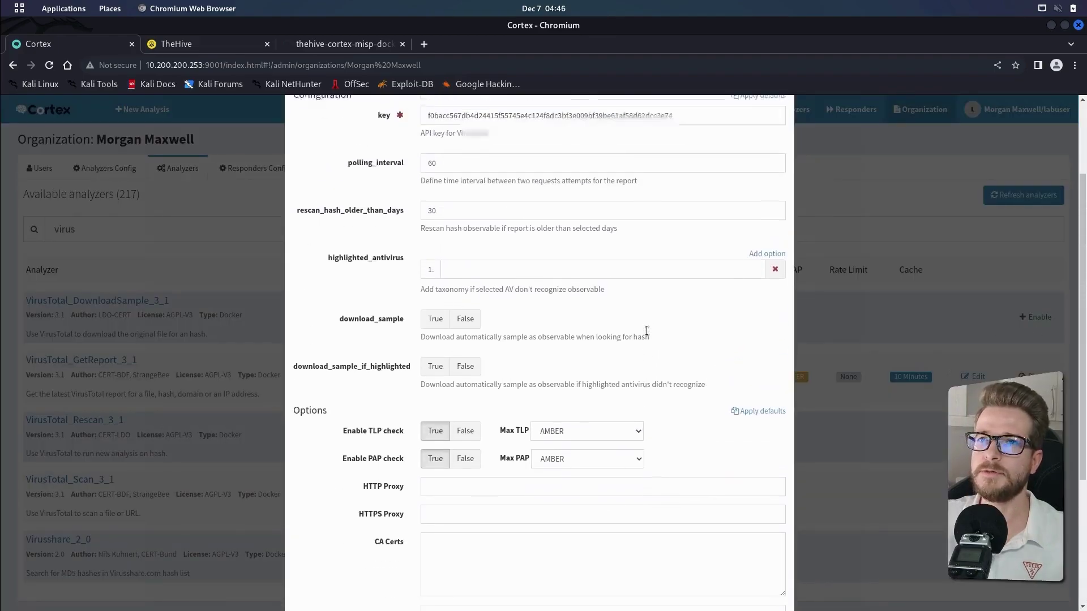
pyautogui.scroll(2, 647, 330)
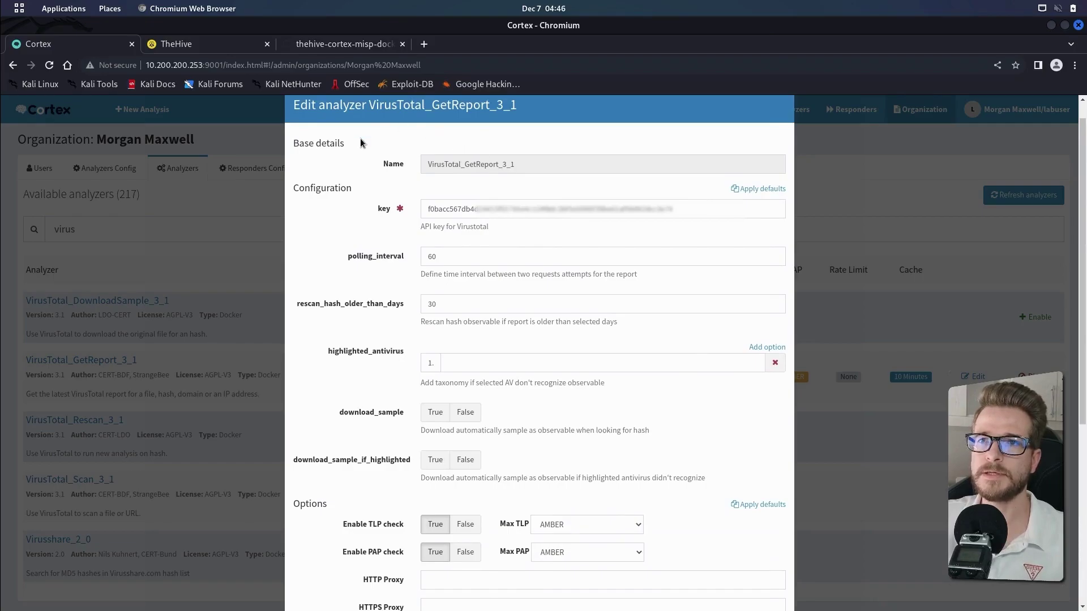
pyautogui.moveTo(713, 208); pyautogui.dragTo(392, 215)
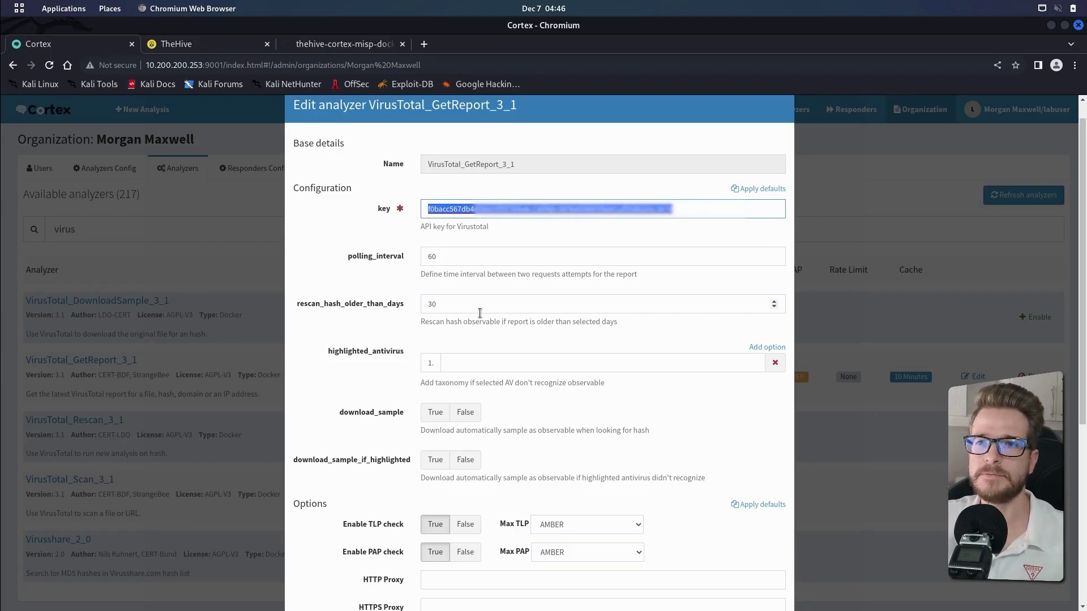
pyautogui.scroll(-1, 657, 408)
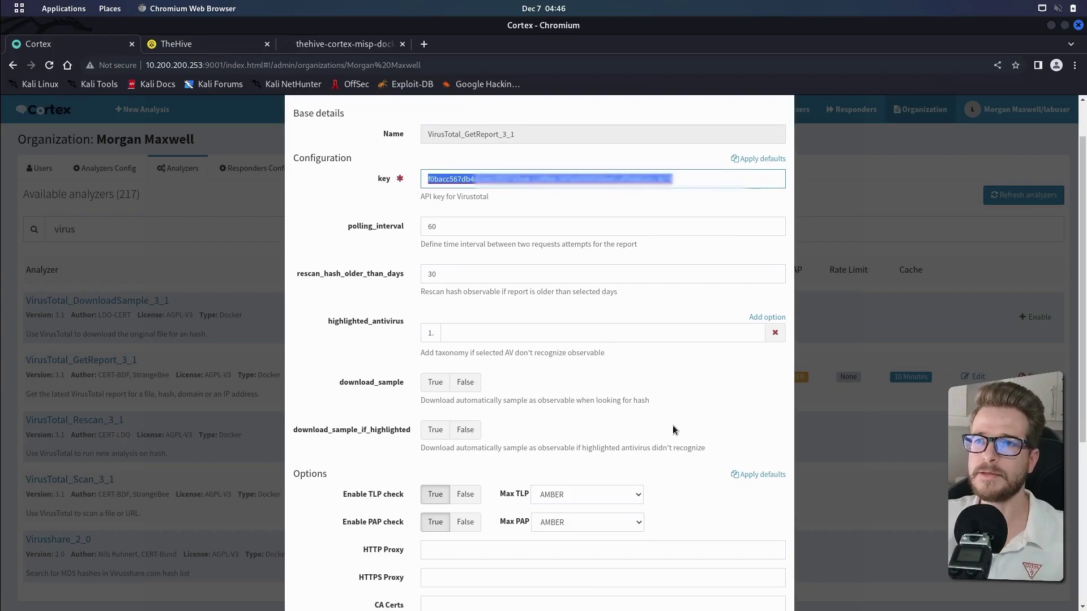
pyautogui.scroll(-5, 673, 429)
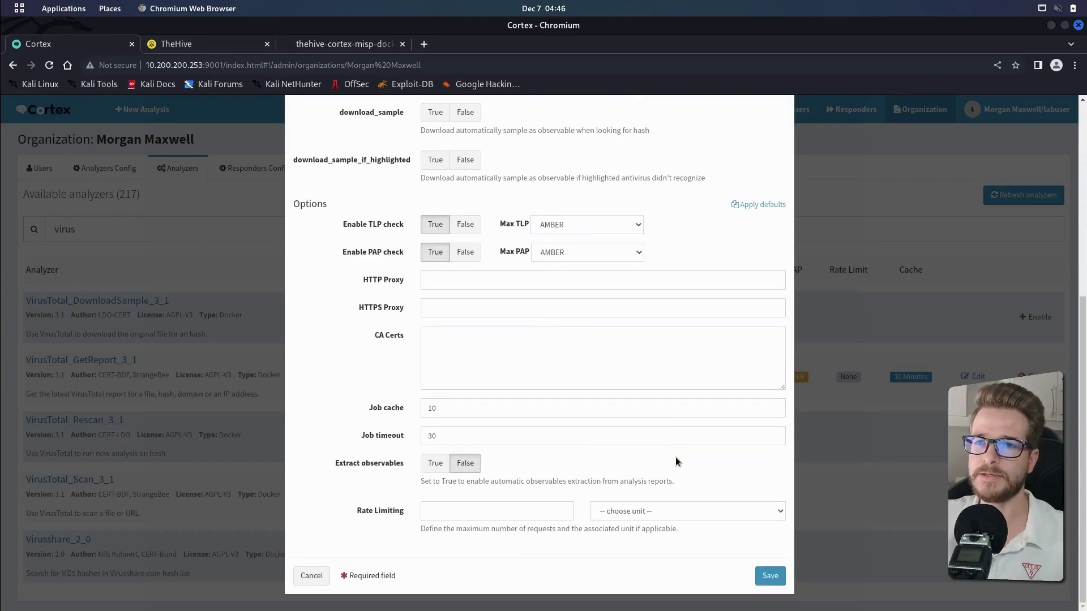
pyautogui.click(768, 573)
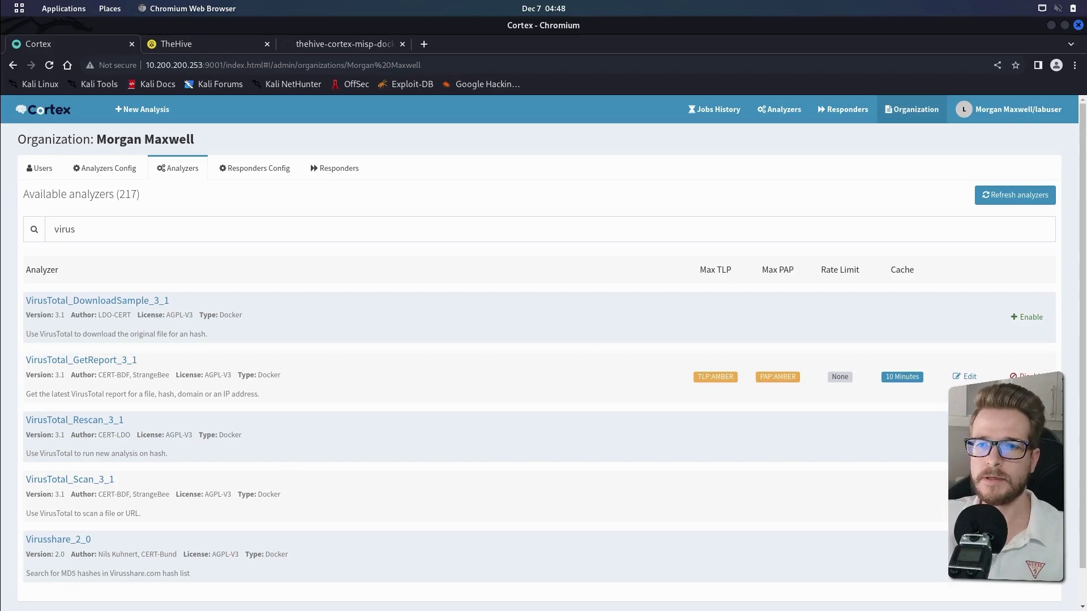
# - Filter the available analyzers by "malw" and review the API key and option settings of MalwareBazaar_1_0
pyautogui.press('Tab')
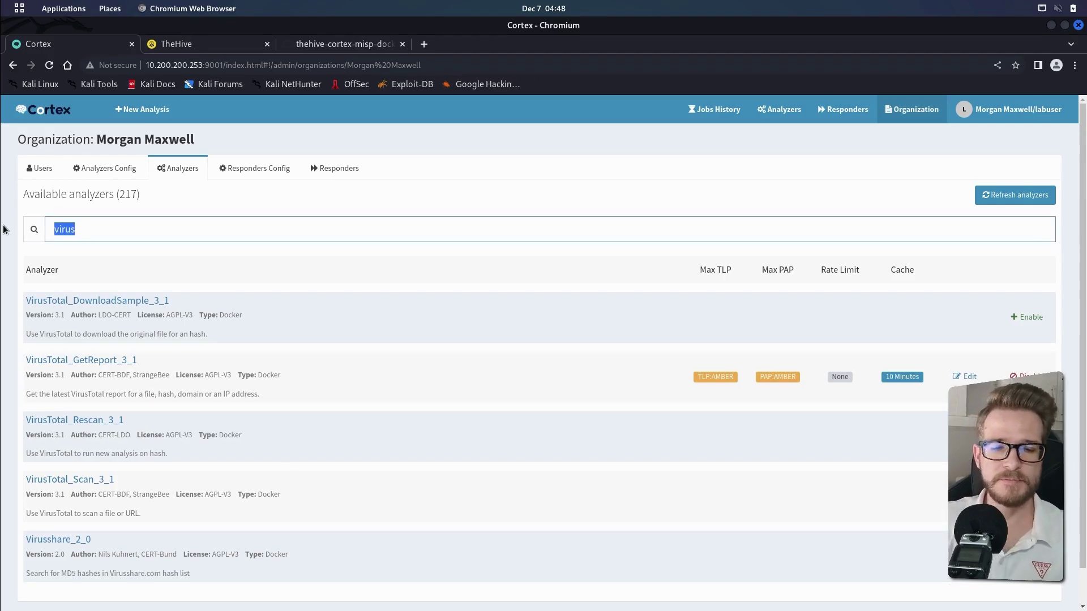
pyautogui.write('malw')
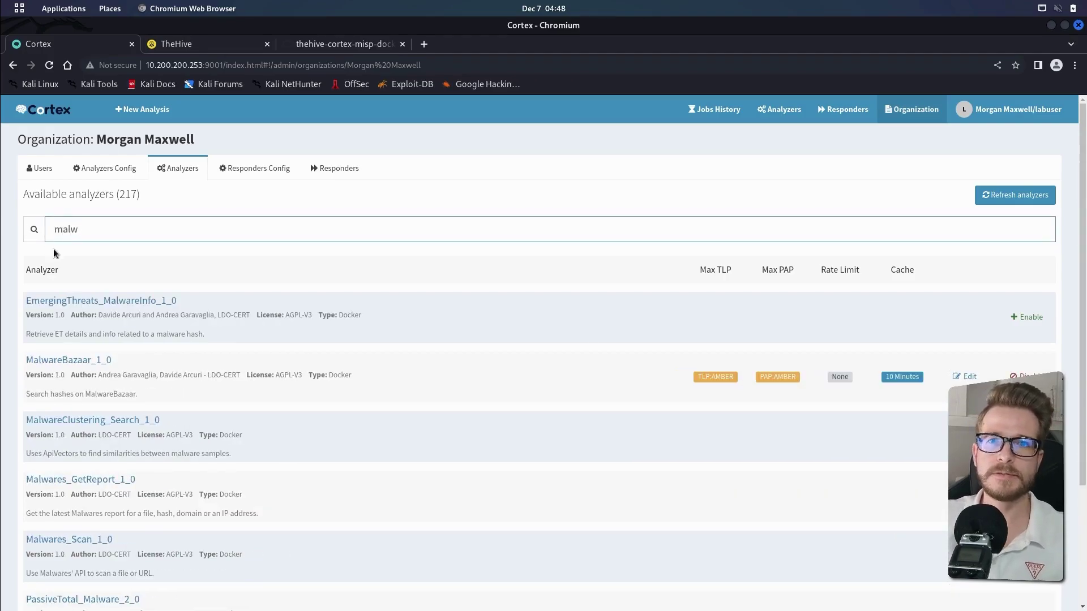
pyautogui.click(412, 392)
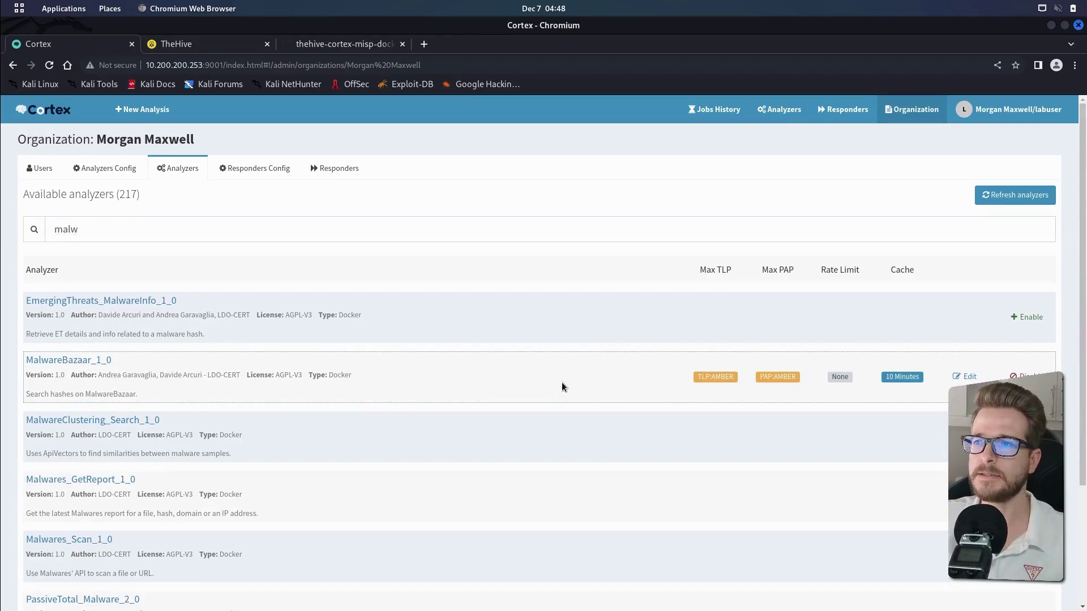
pyautogui.click(964, 376)
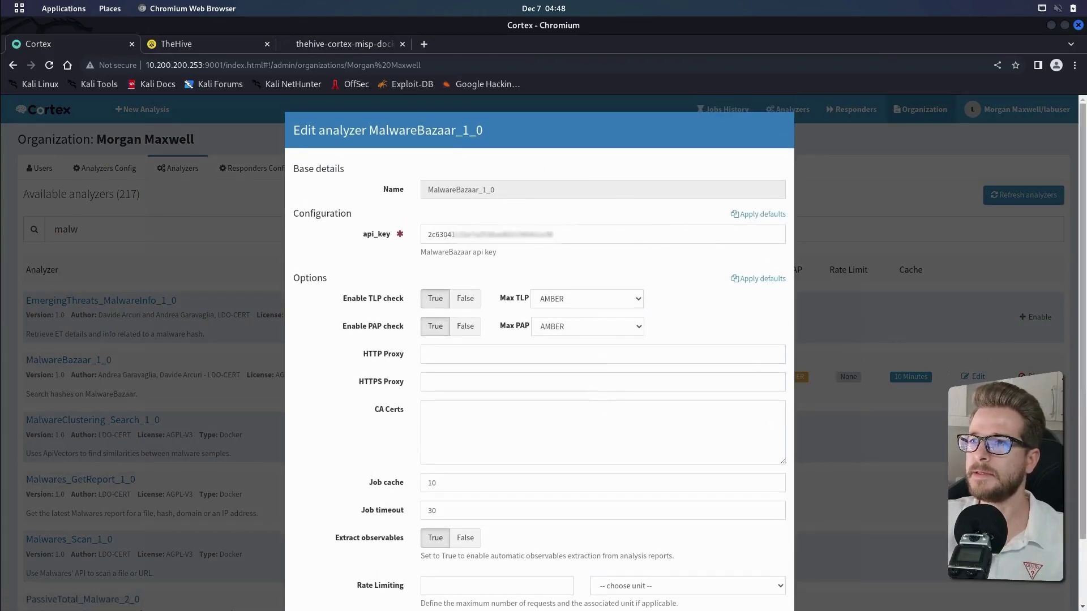
pyautogui.scroll(-2, 1081, 255)
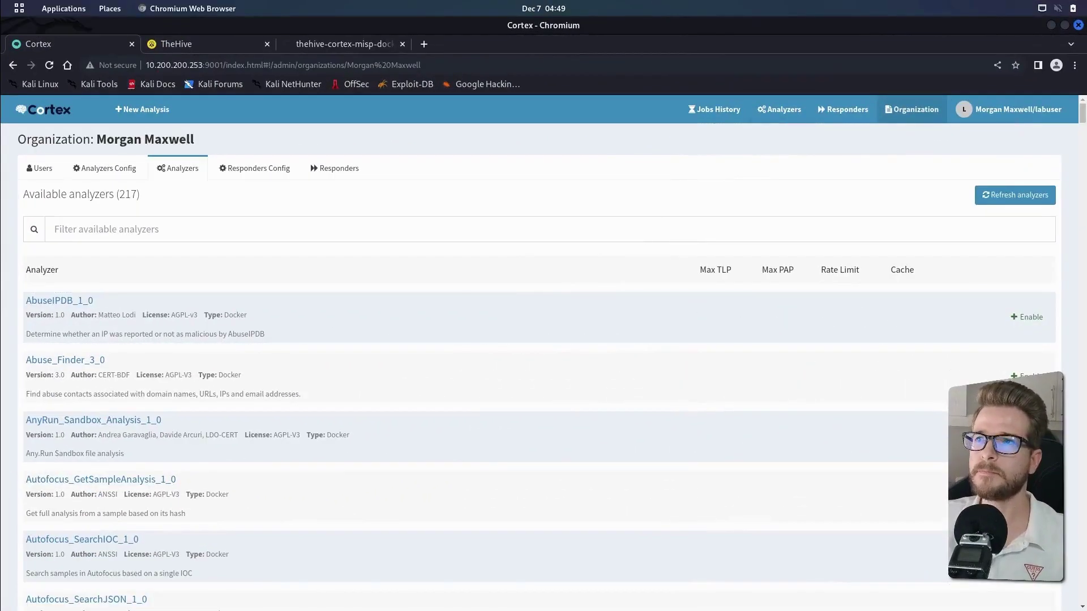
# - Open the list of enabled analyzers and examine which data types MalwareBazaar_1_0 and VirusTotal_GetReport_3_1 apply to
pyautogui.click(778, 109)
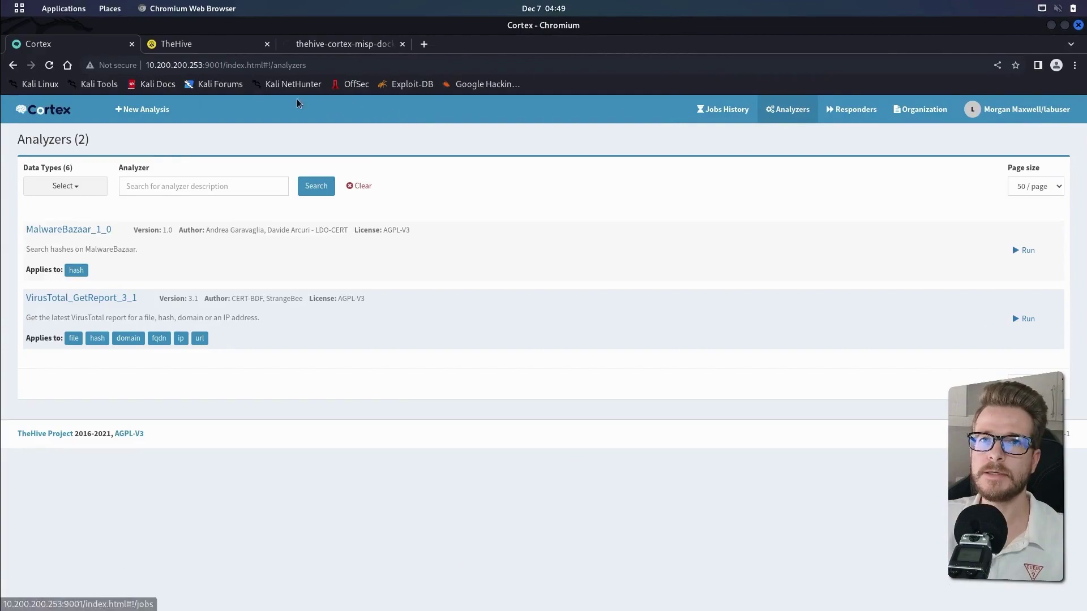
pyautogui.click(128, 270)
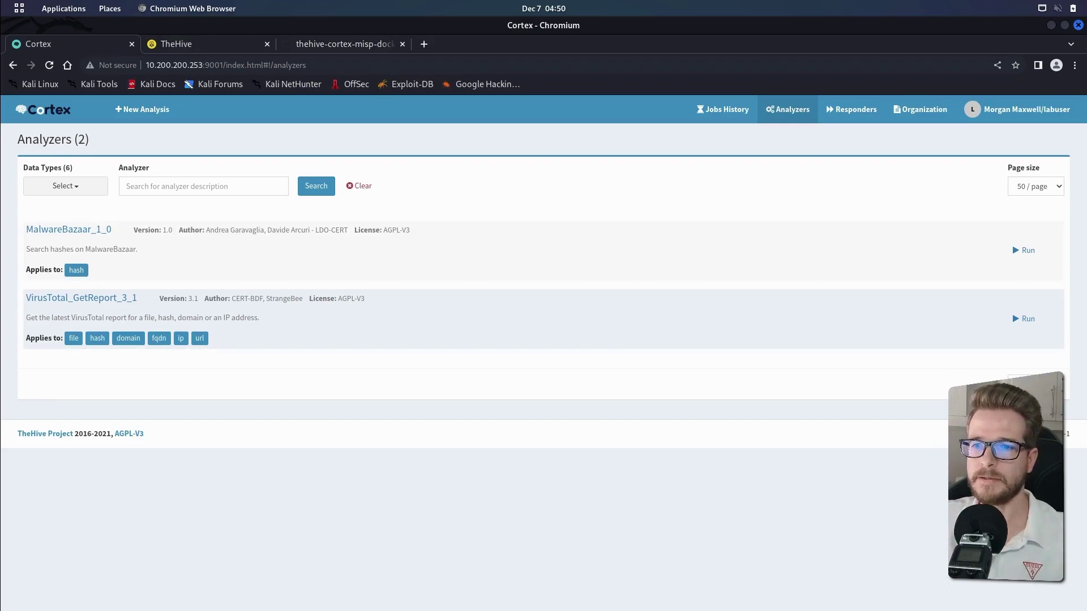
pyautogui.click(543, 319)
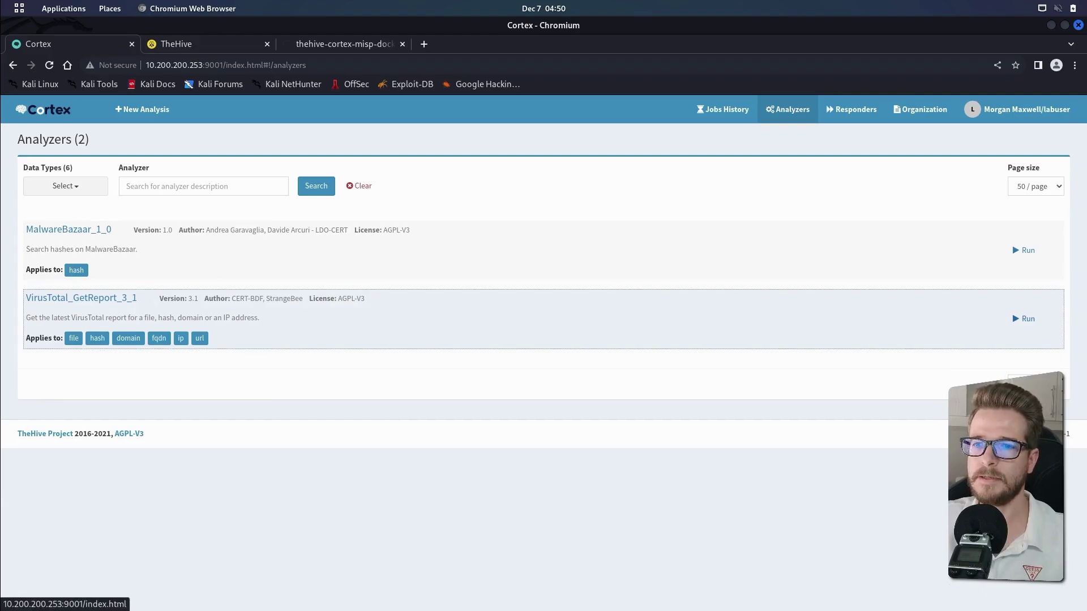
# - Open the run form of VirusTotal_GetReport_3_1 and examine the TLP and PAP levels, choosing AMBER for both
pyautogui.click(1025, 317)
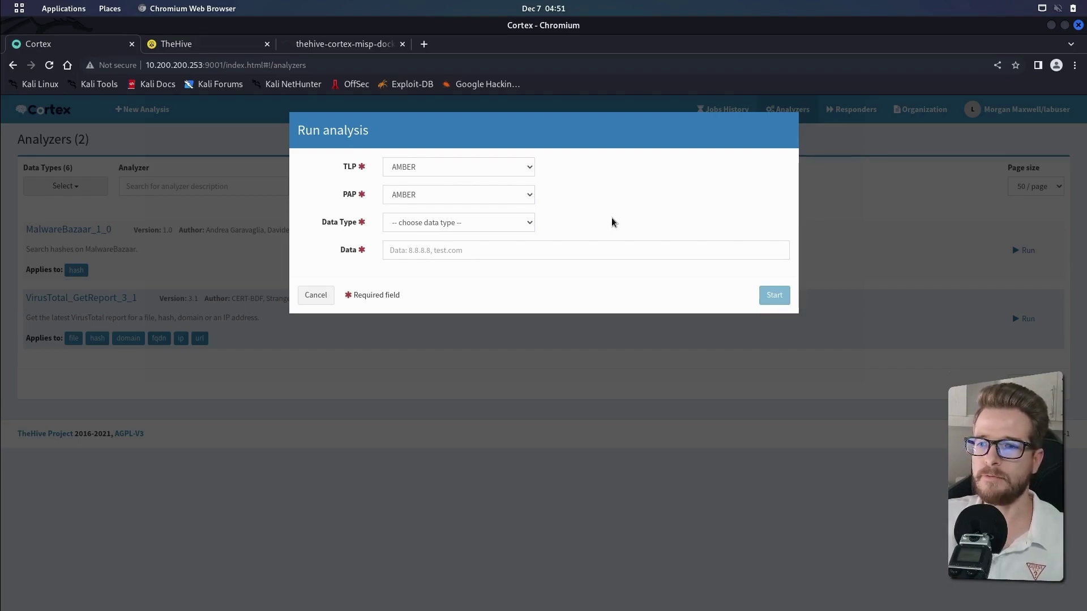
pyautogui.click(527, 170)
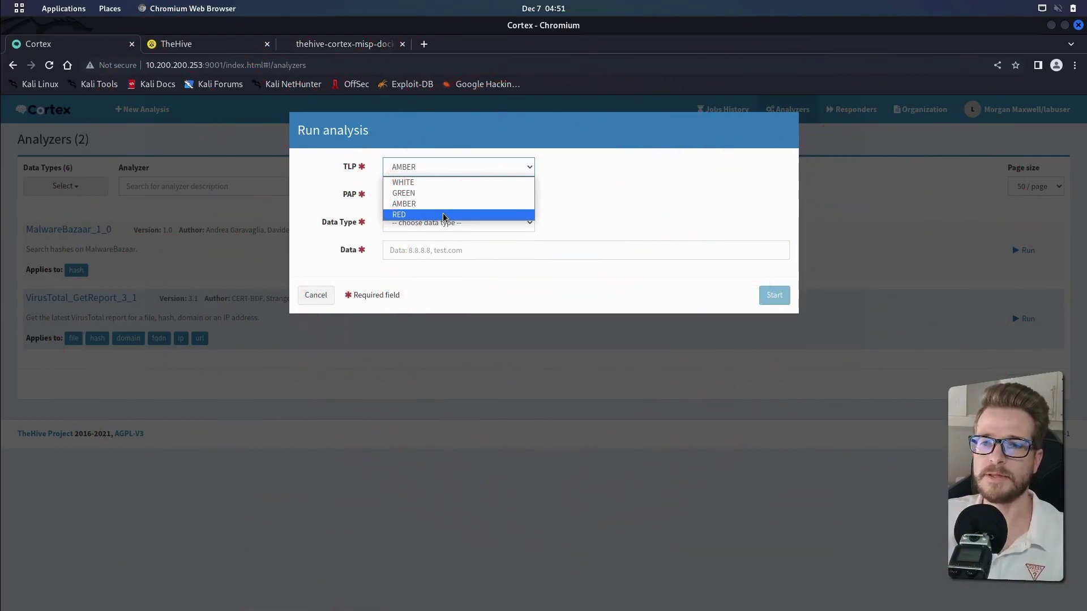
pyautogui.click(421, 200)
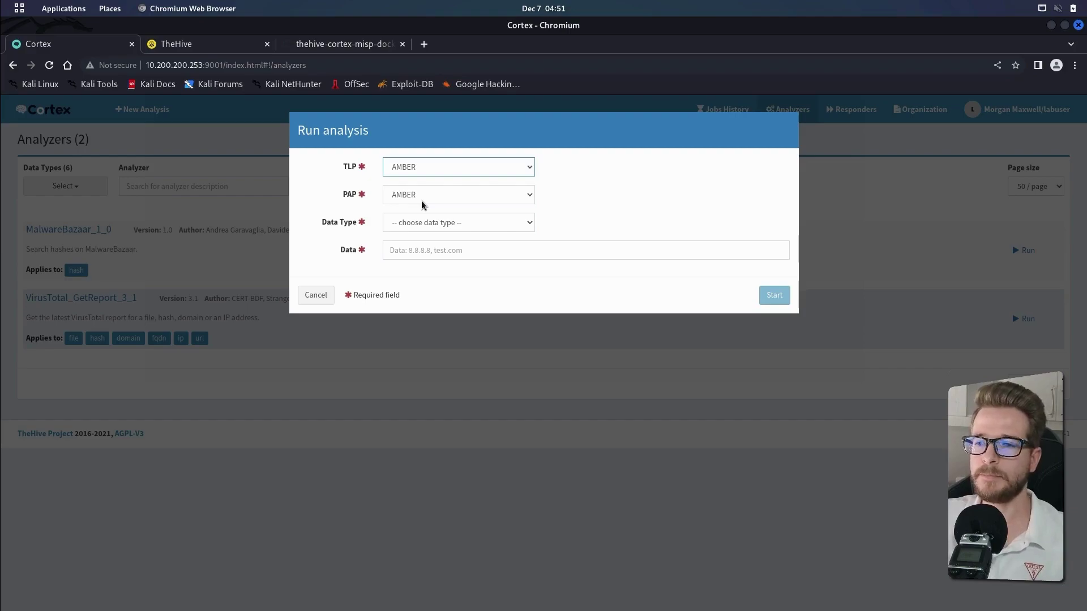
pyautogui.click(514, 166)
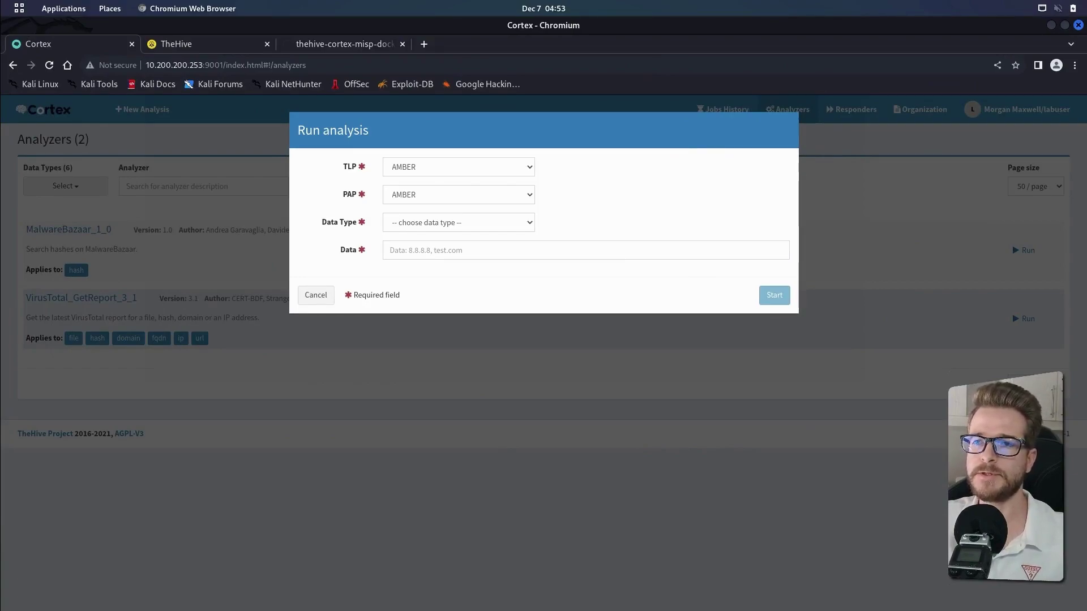
pyautogui.click(474, 194)
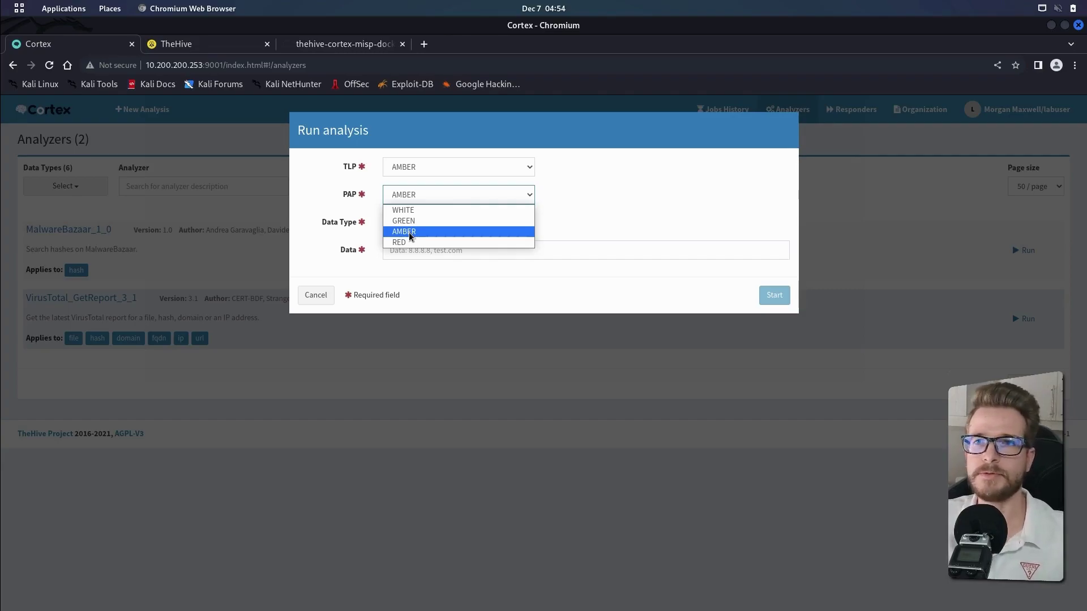
pyautogui.click(408, 232)
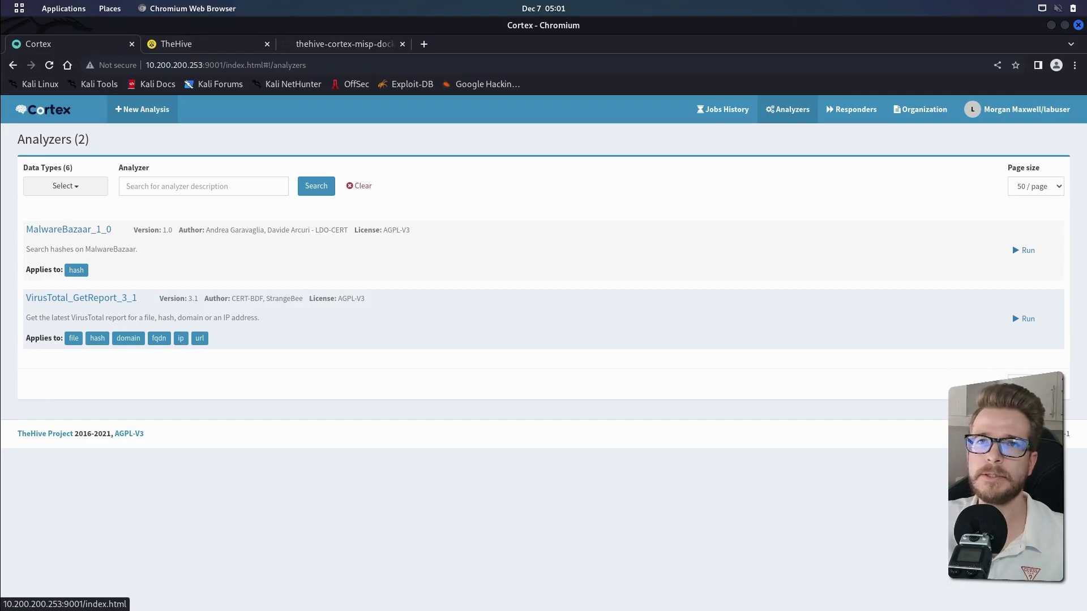
pyautogui.click(147, 110)
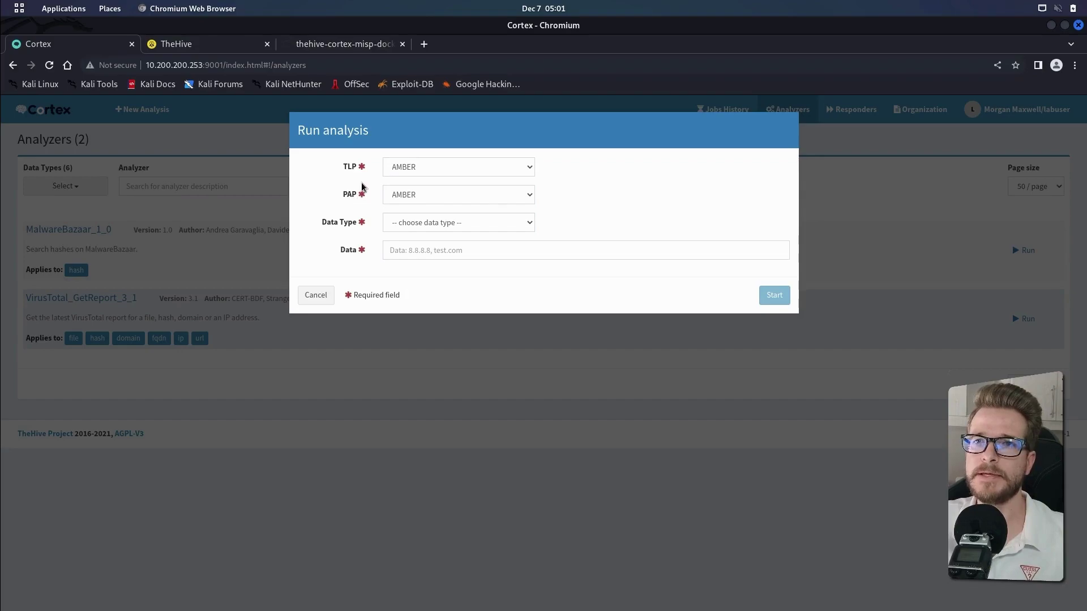
pyautogui.click(507, 223)
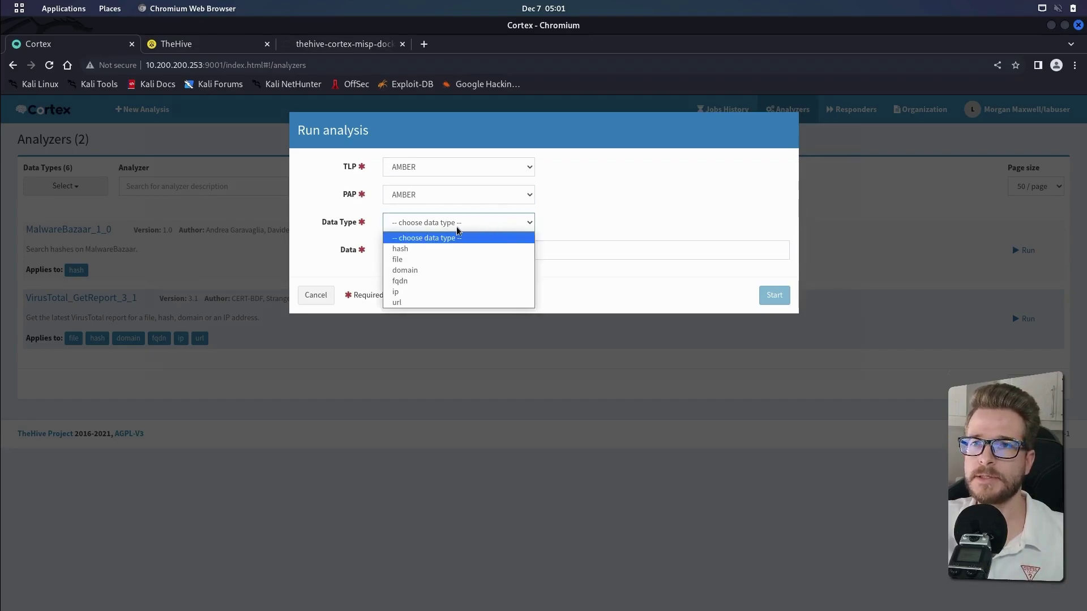
pyautogui.click(404, 250)
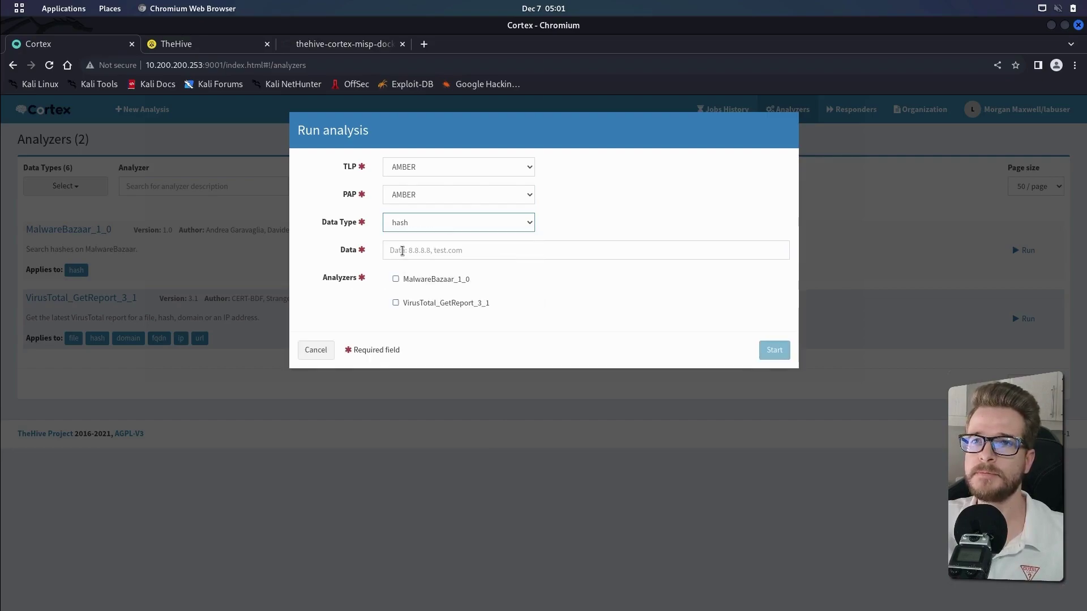
pyautogui.click(402, 250)
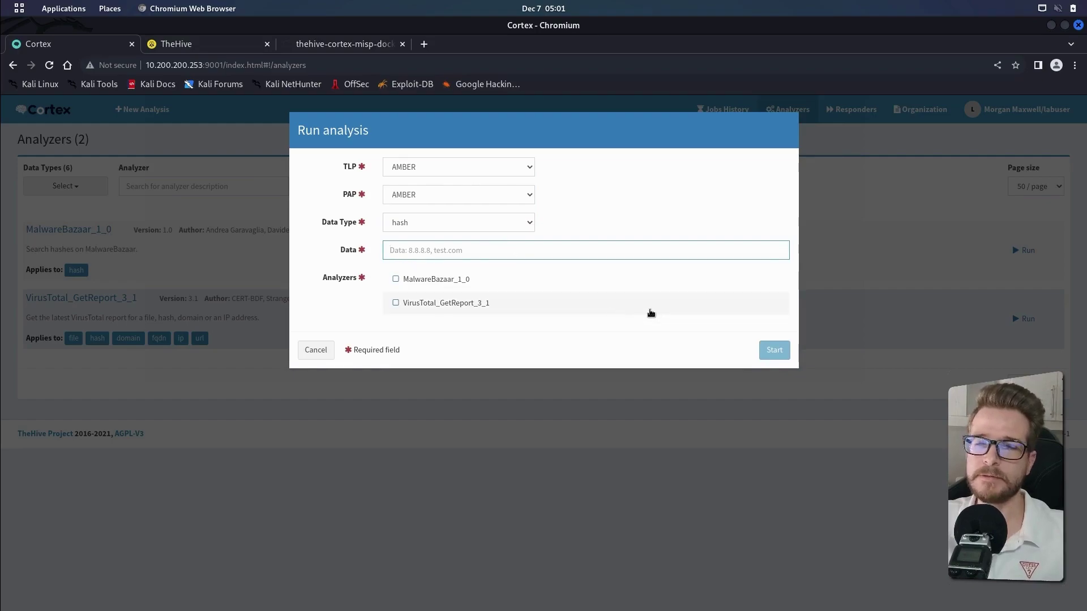
pyautogui.hotkey('ctrl', 'v')
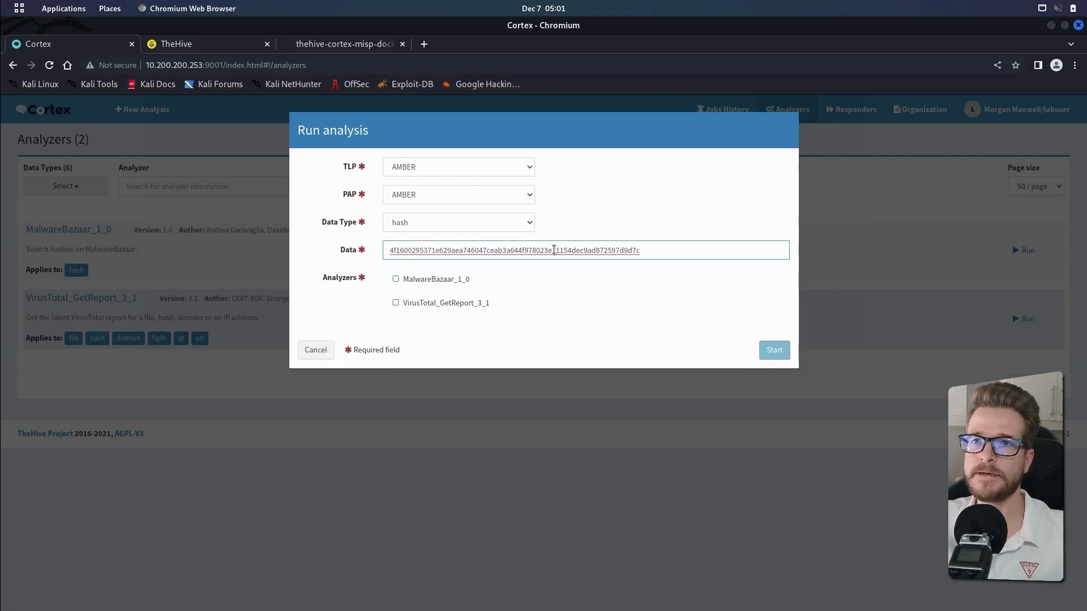
# - Select the MalwareBazaar_1_0 and VirusTotal_GetReport_3_1 analyzers for the hash and start the analysis
pyautogui.click(442, 284)
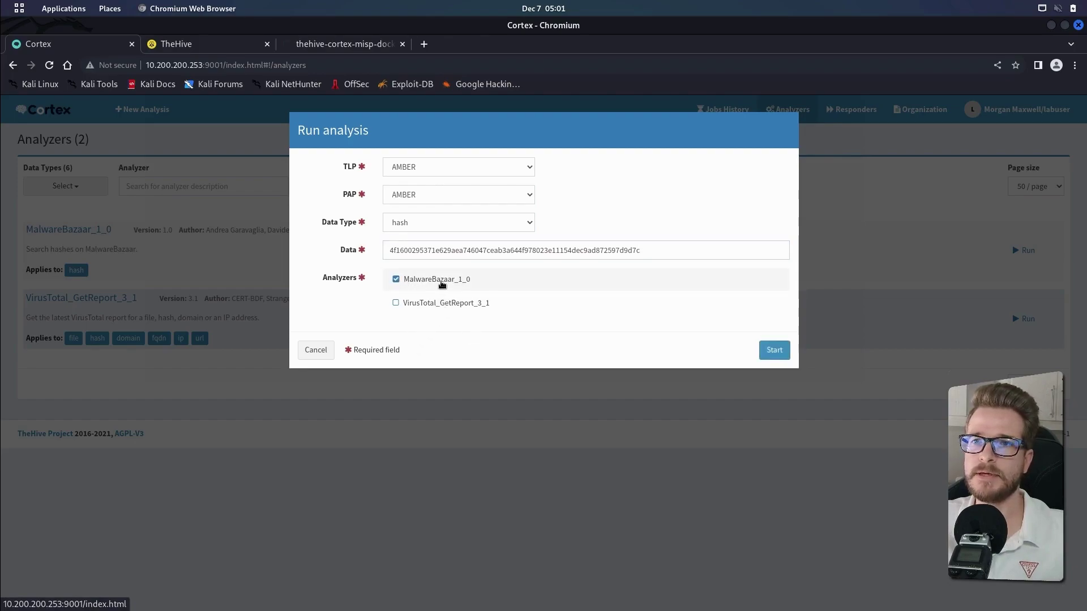
pyautogui.click(427, 307)
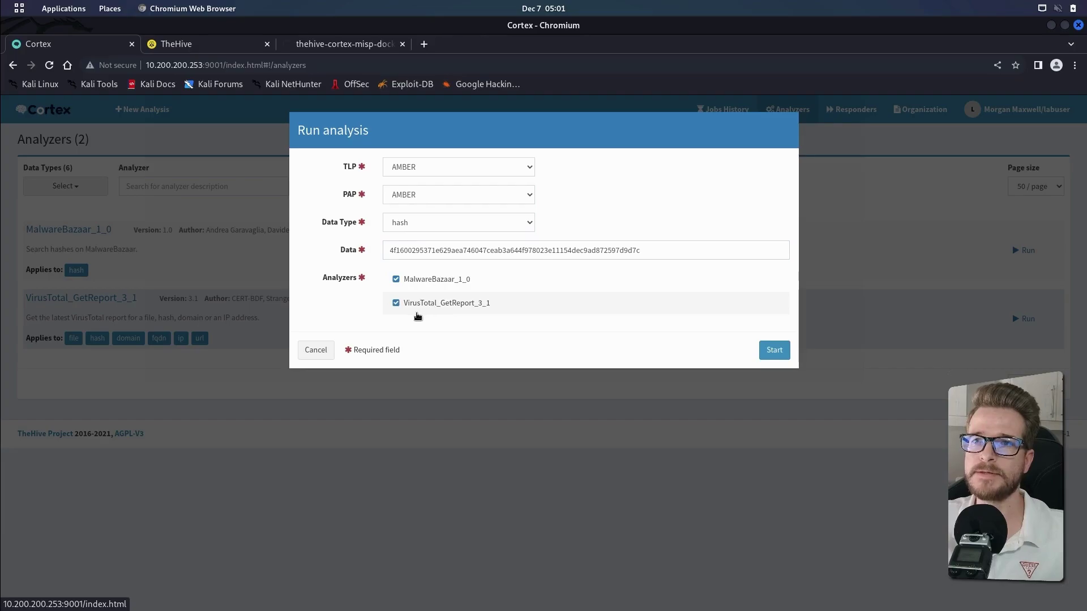
pyautogui.click(773, 350)
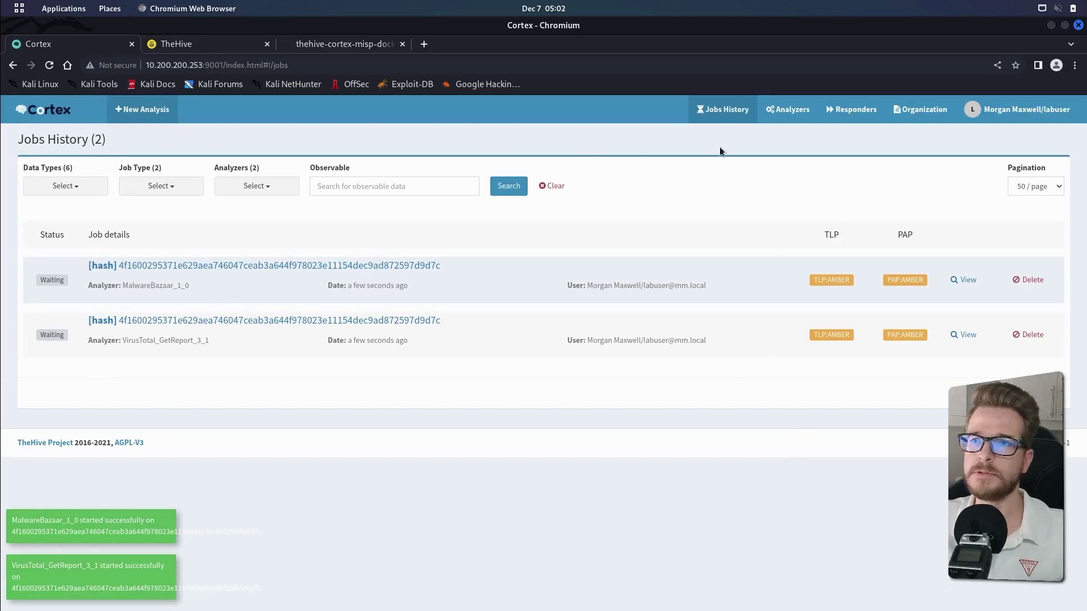
# - Check the status of both jobs in the job history and read through the MalwareBazaar_1_0 job report
pyautogui.click(57, 259)
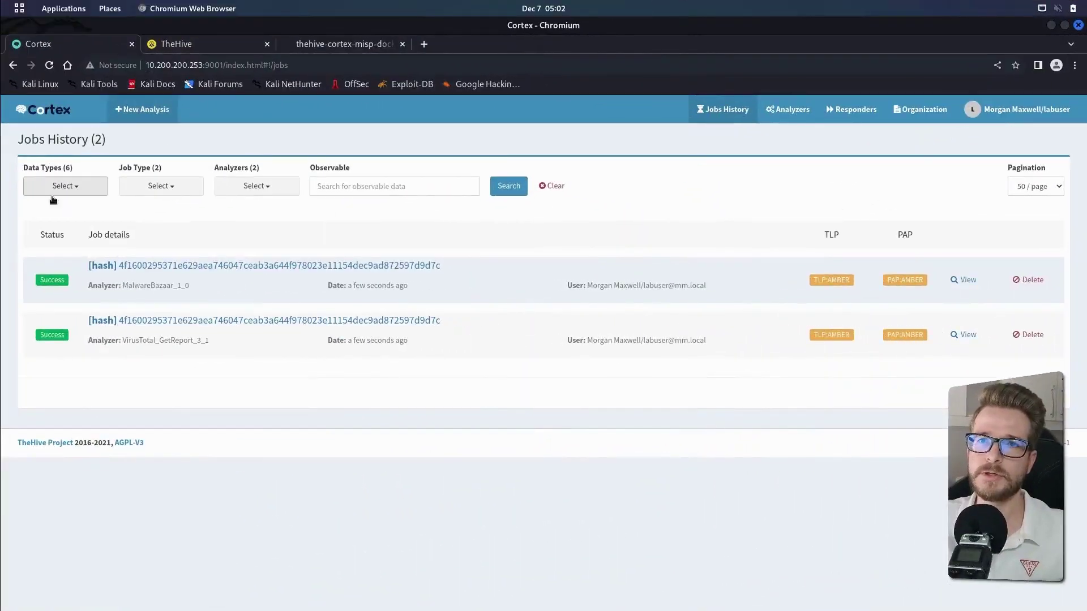
pyautogui.click(57, 272)
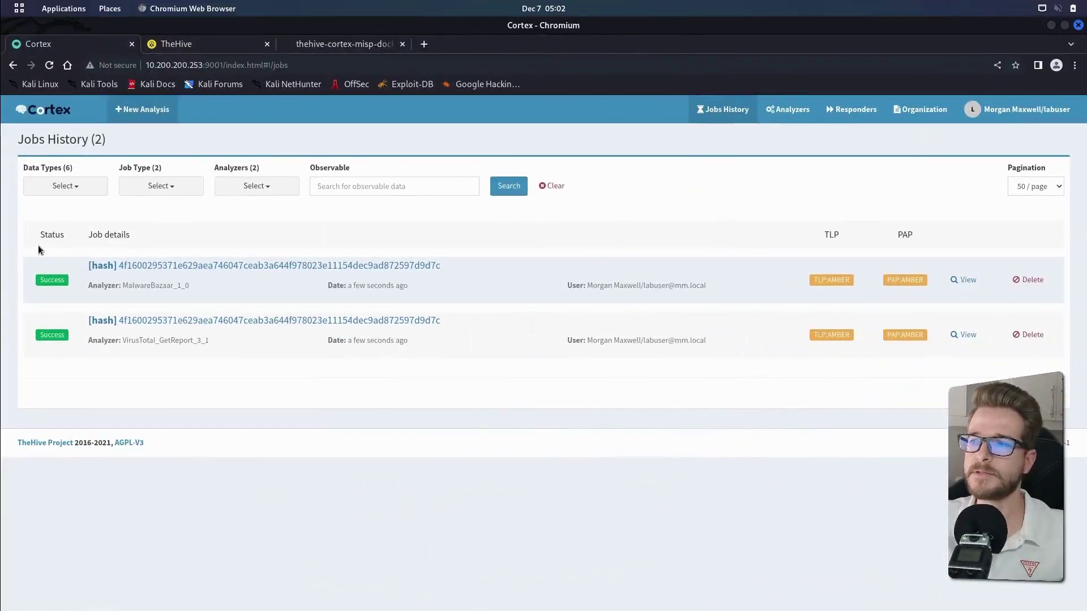
pyautogui.click(51, 317)
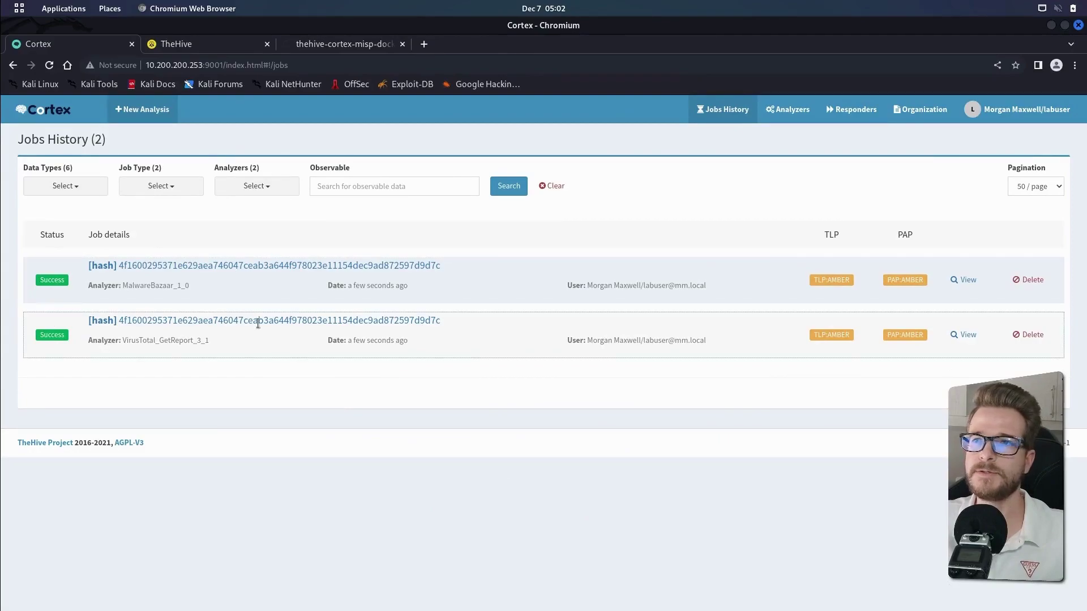
pyautogui.click(650, 278)
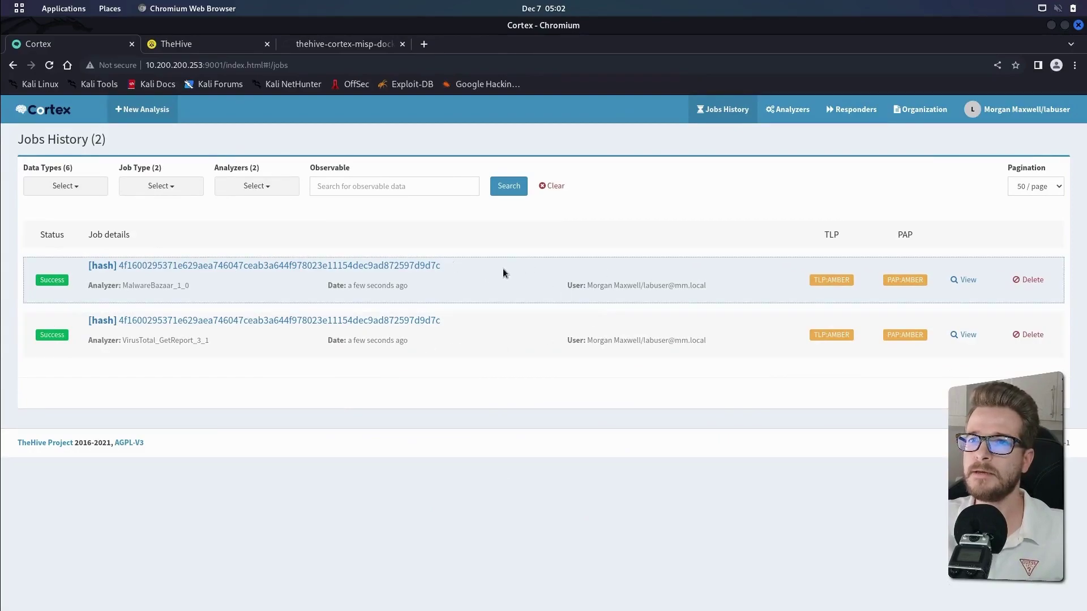
pyautogui.click(967, 281)
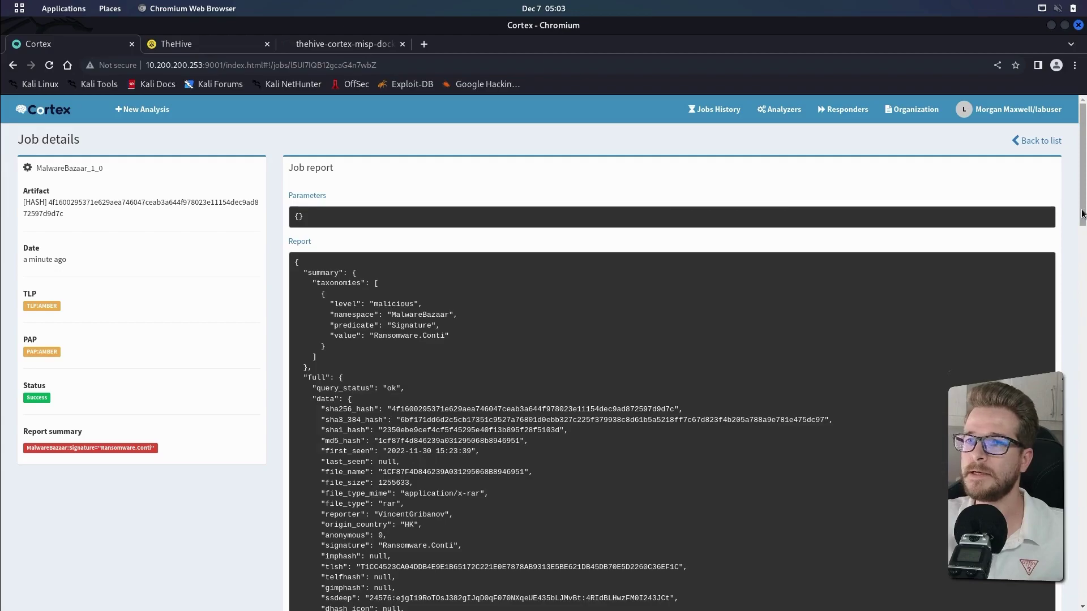
pyautogui.moveTo(1083, 213); pyautogui.dragTo(1081, 244)
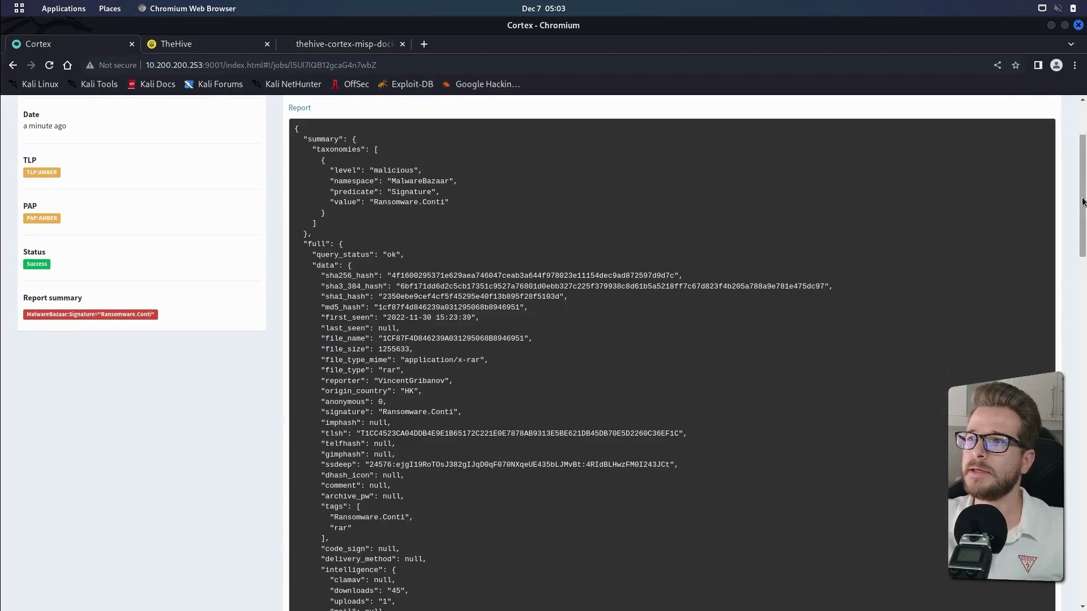
pyautogui.scroll(3, 1082, 203)
pyautogui.click(1047, 140)
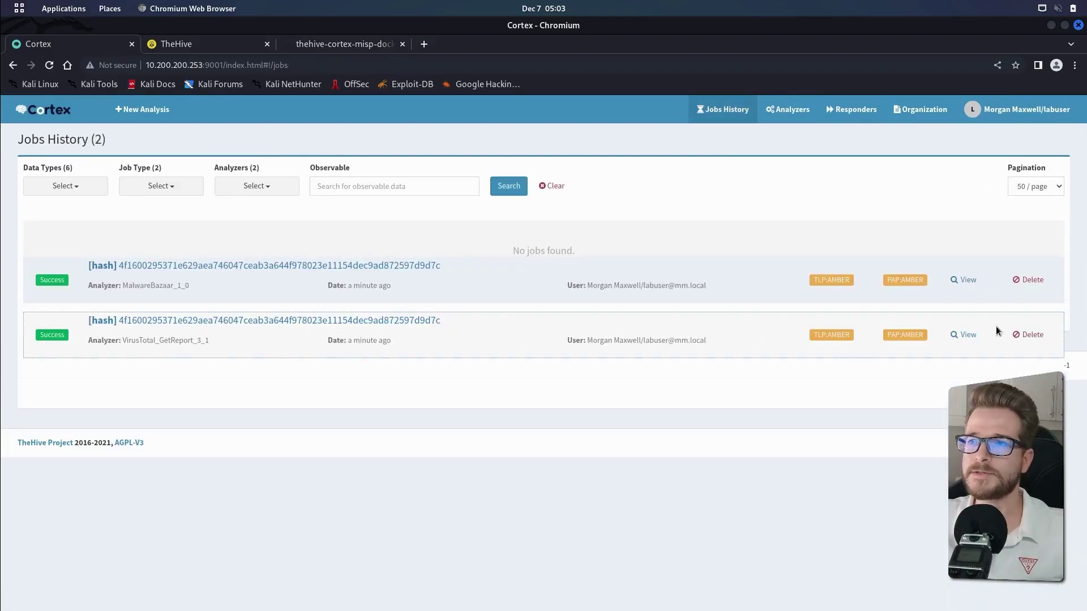
# - Open the VirusTotal_GetReport_3_1 job report and examine its summary, file attributes and threat classification
pyautogui.click(964, 335)
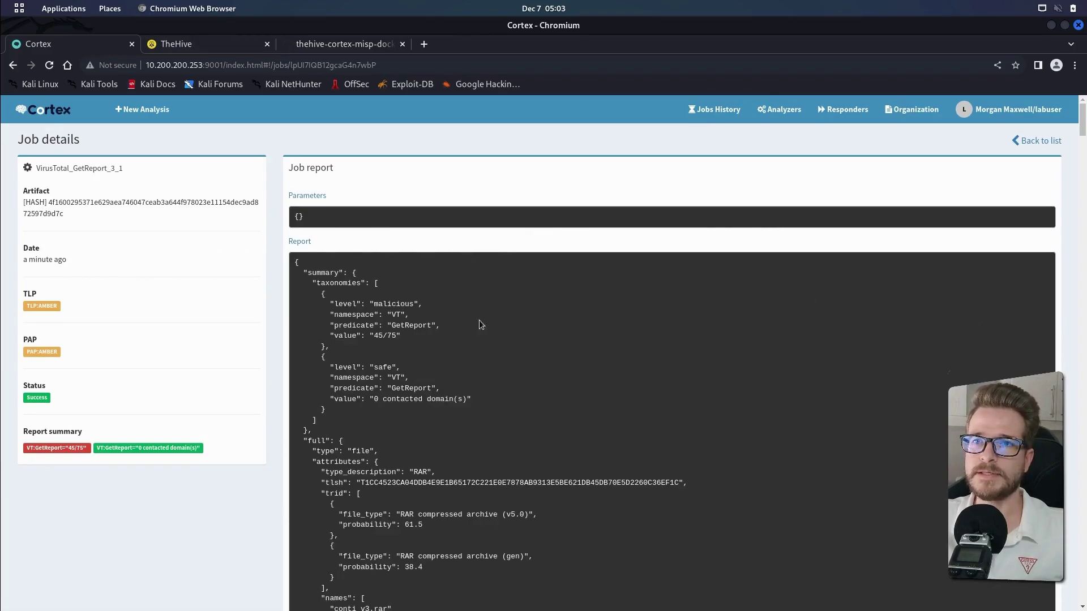
pyautogui.moveTo(1081, 127); pyautogui.dragTo(1081, 143)
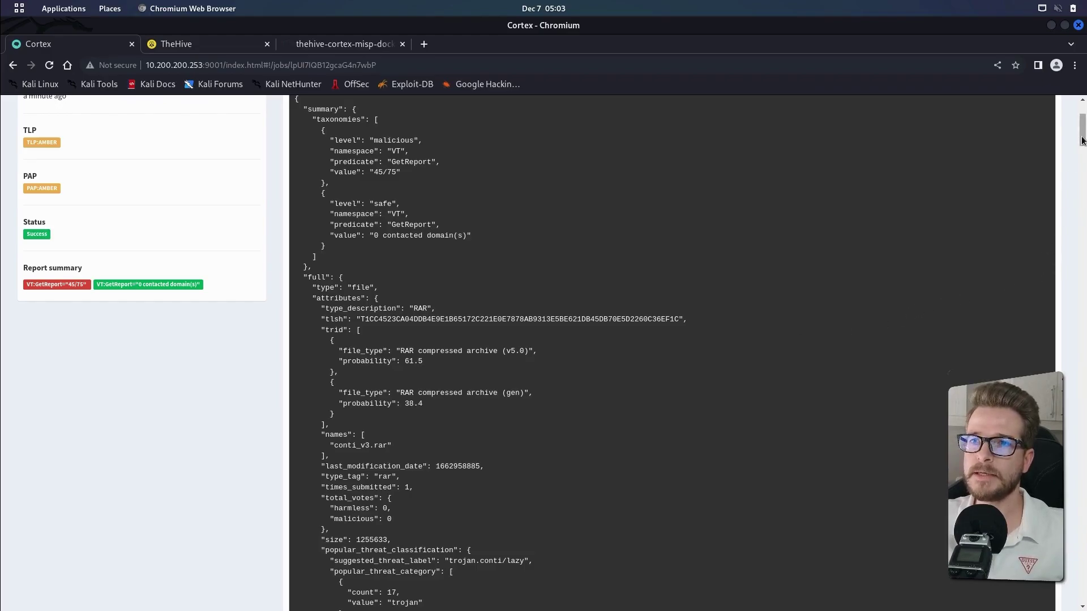
pyautogui.moveTo(1081, 140); pyautogui.dragTo(1081, 154)
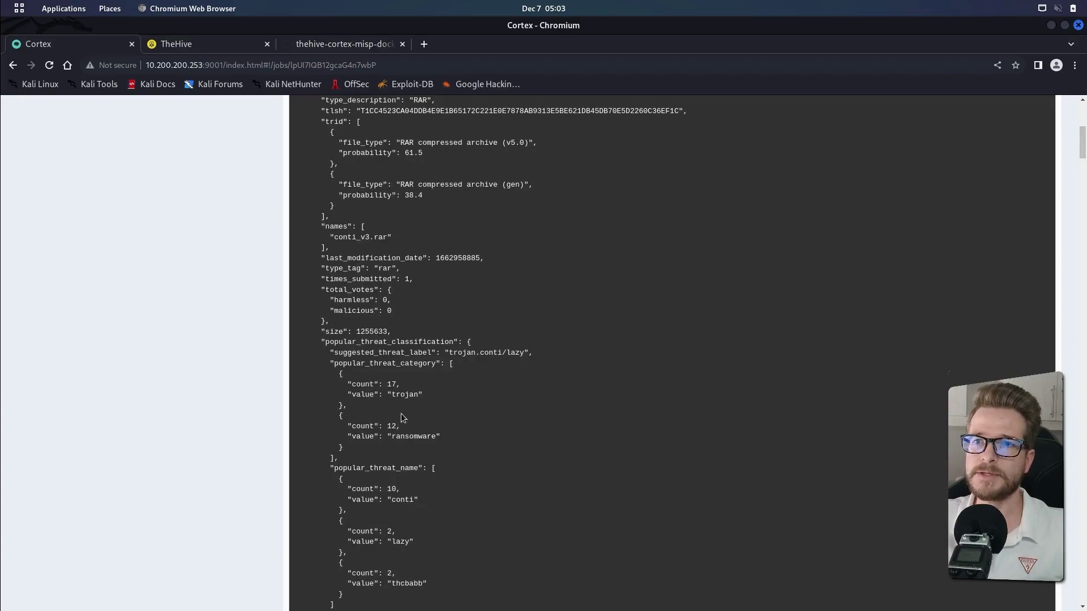